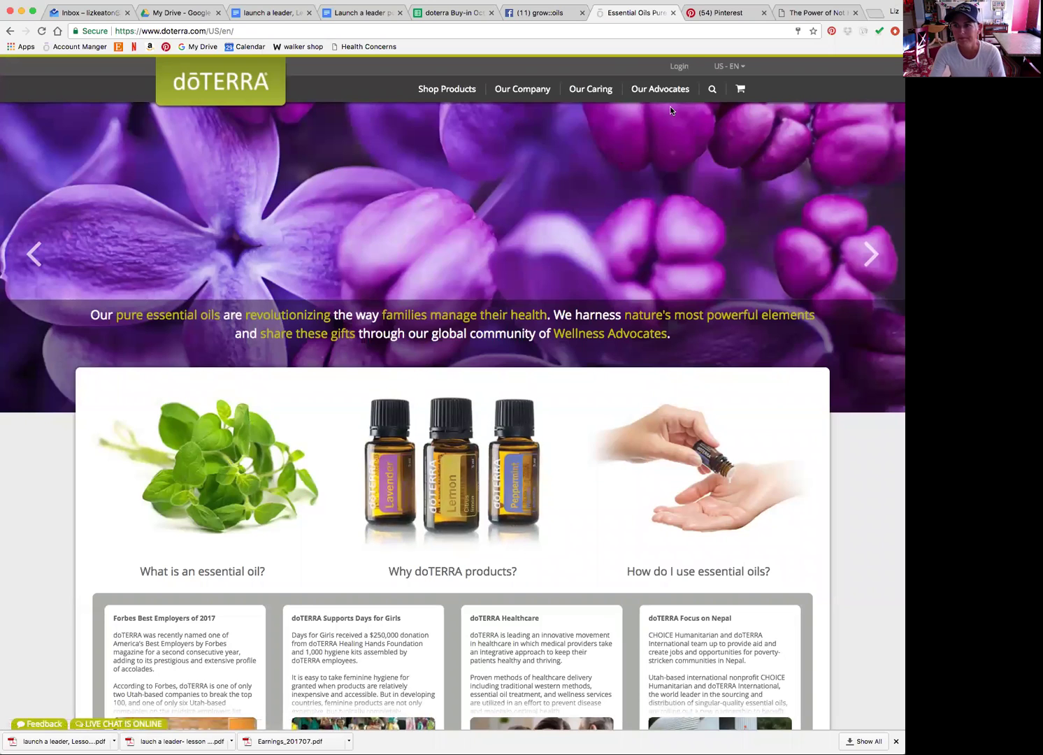
Log in to the doTERRA member account with the autofilled ID and password
left_click(679, 66)
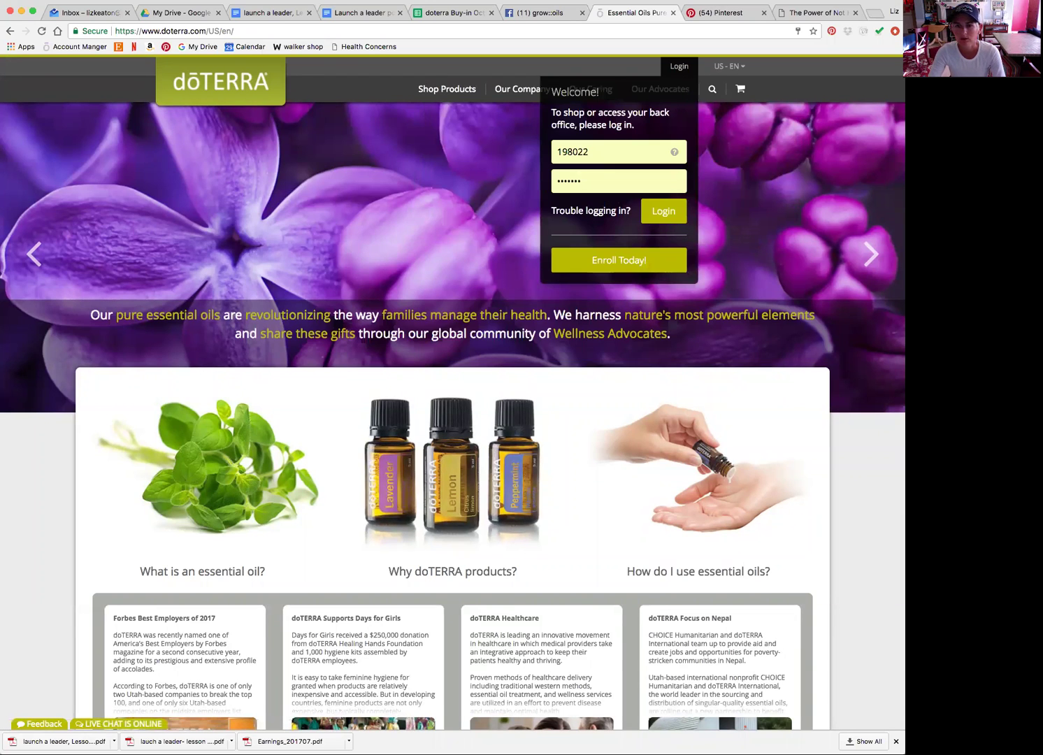
left_click(729, 66)
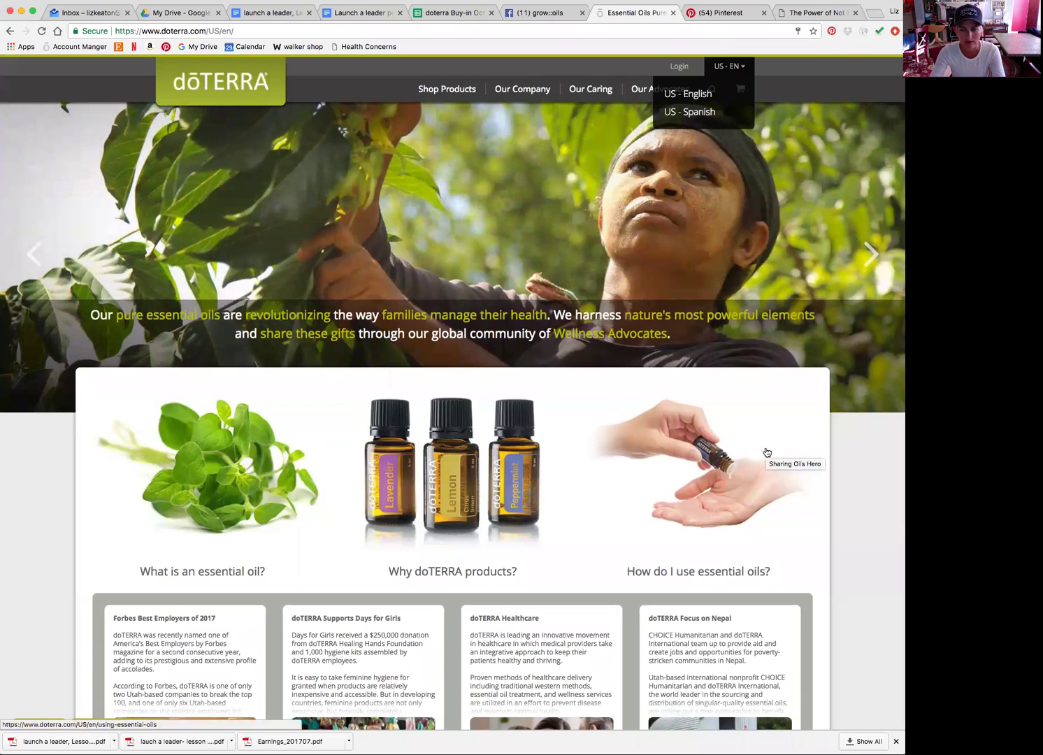
left_click(672, 65)
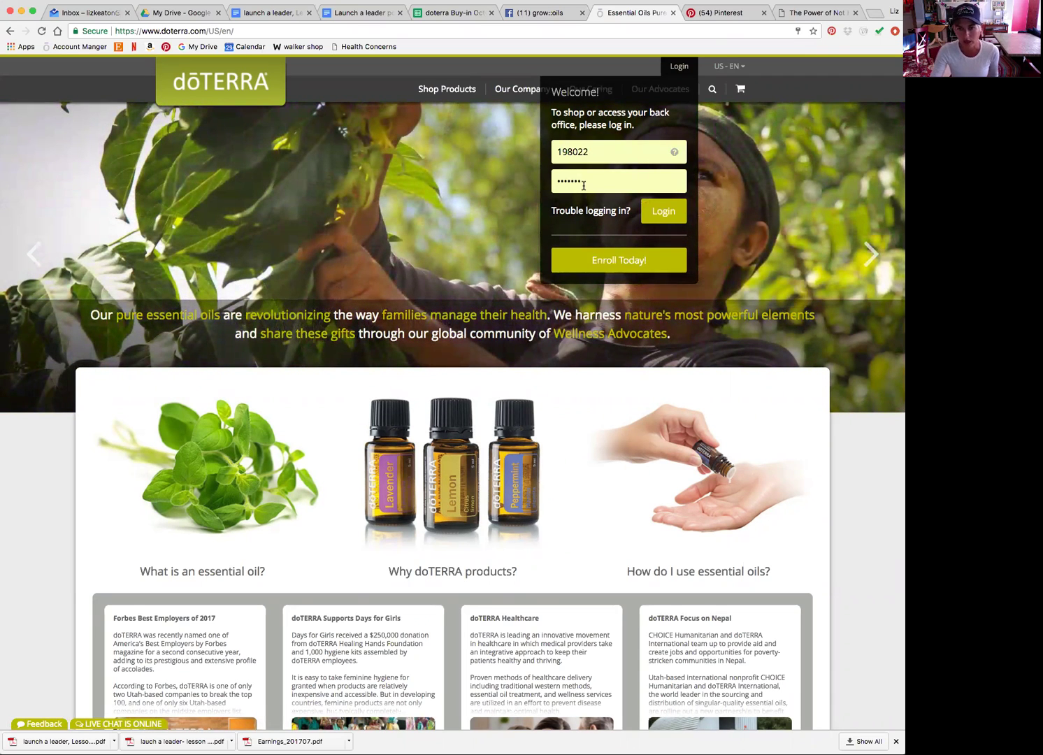
left_click(664, 212)
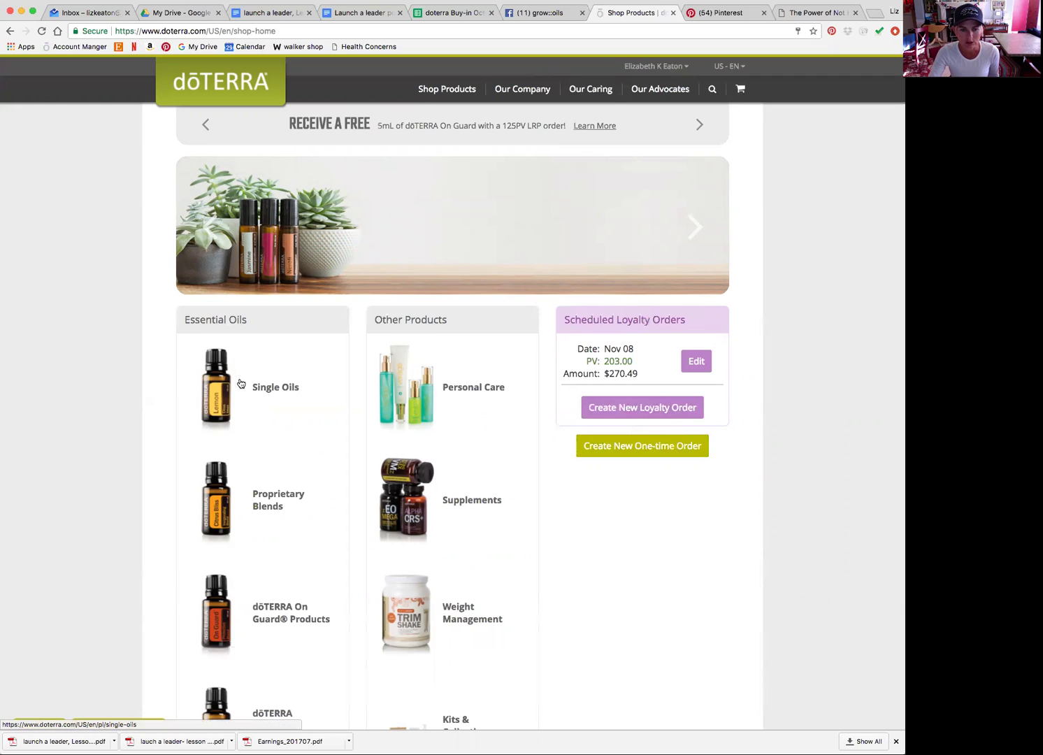
Scroll to the Scheduled Loyalty Orders box showing Nov 08 at 203.00 PV and $270.49
scroll(239, 383, "down", 2)
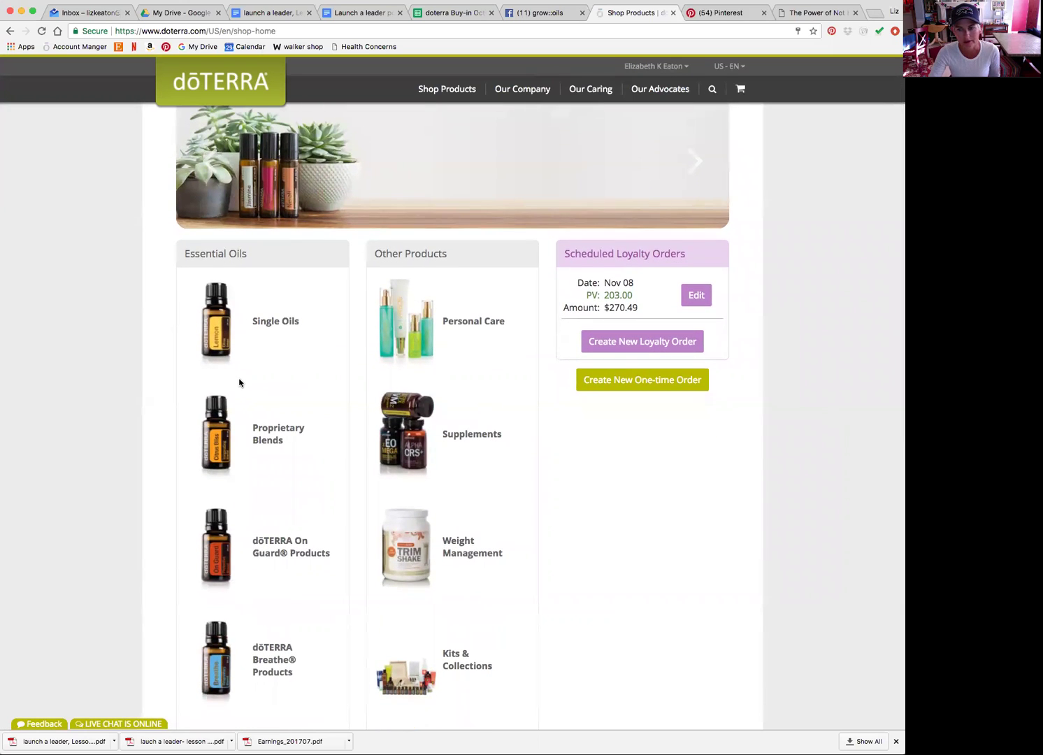
scroll(239, 383, "up", 1)
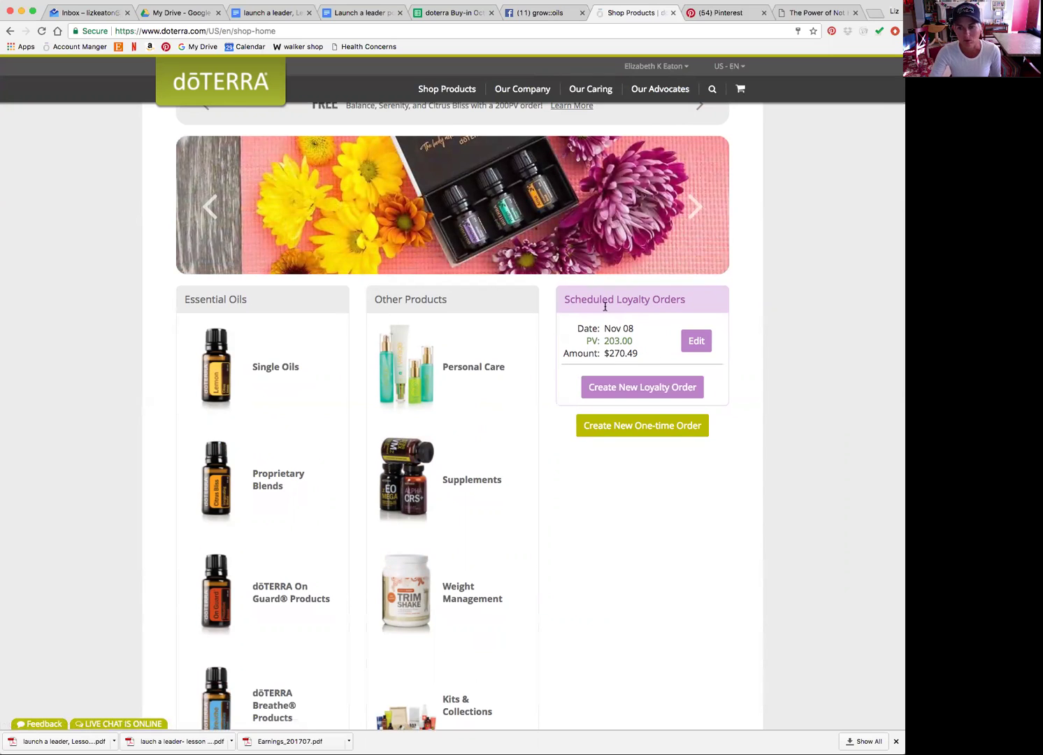
Edit the Nov 08 order and delete Correct-X, Phytoestrogen and Bone Nutrient Essential Complex
left_click(694, 346)
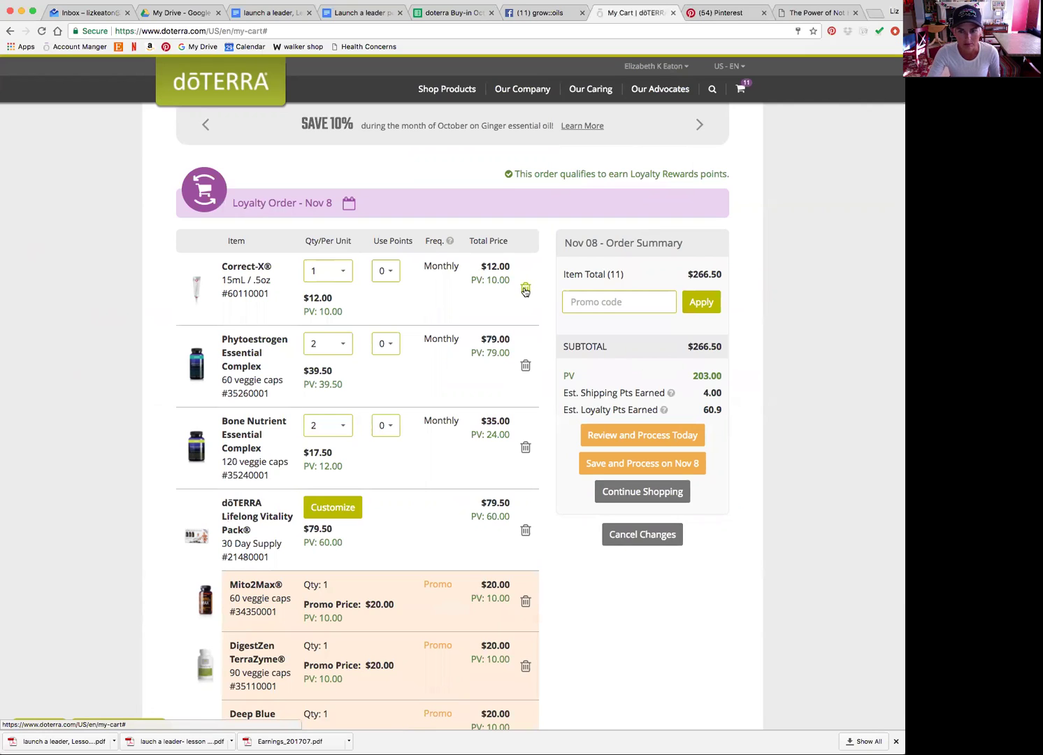
left_click(525, 290)
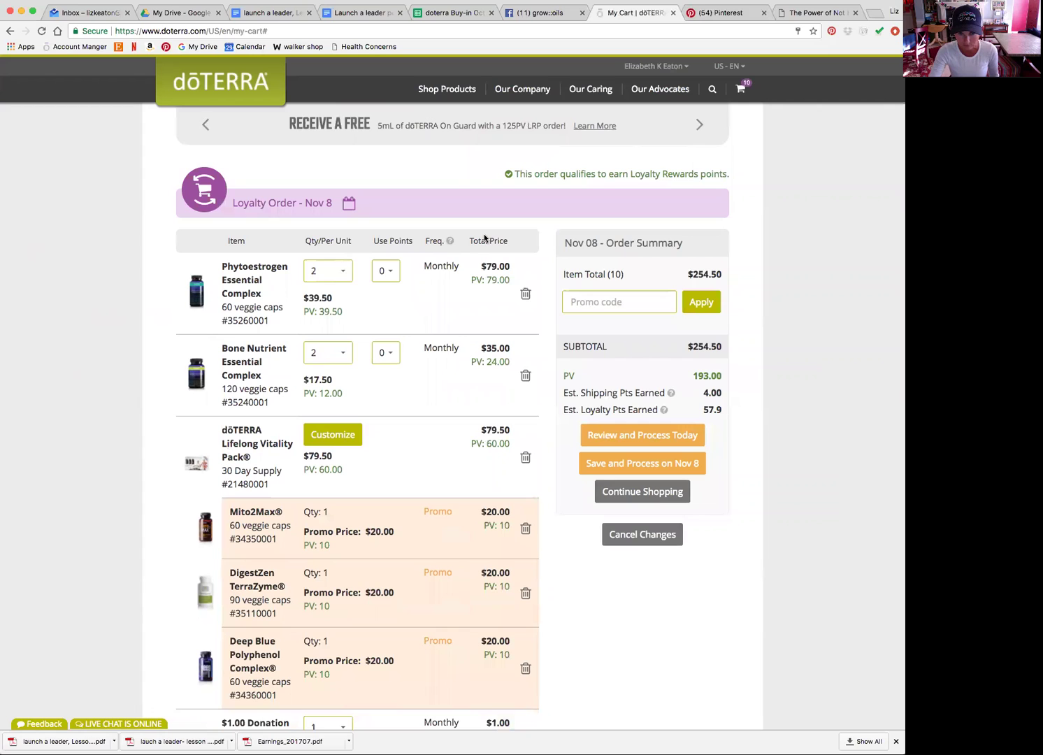
left_click(525, 295)
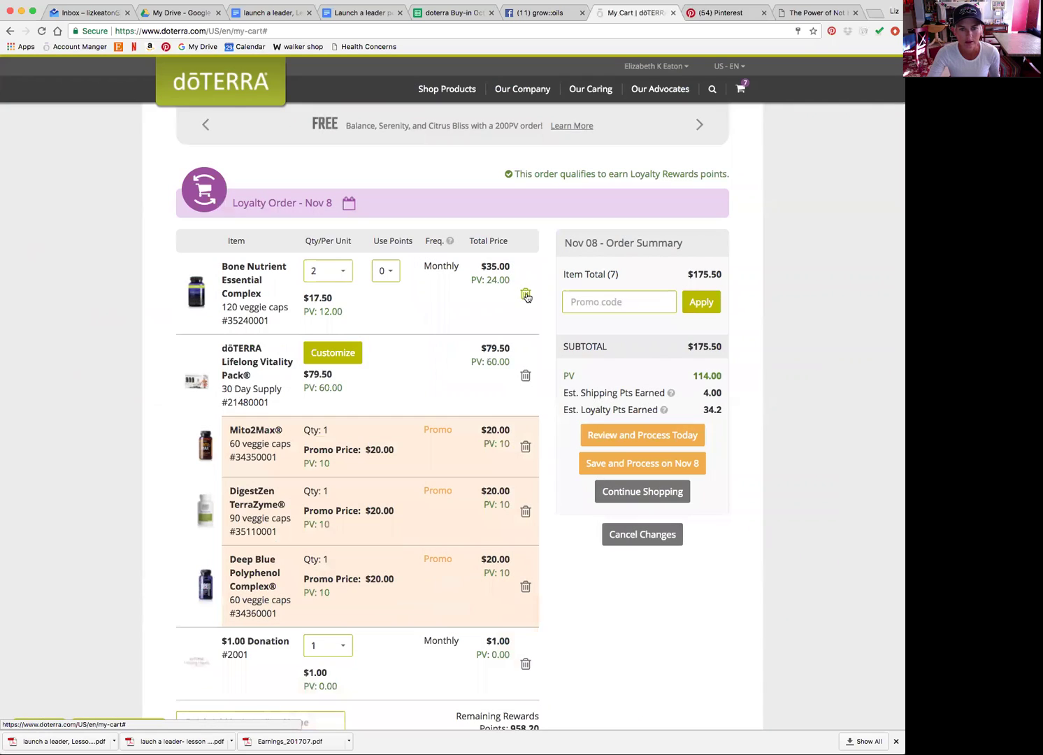
left_click(525, 295)
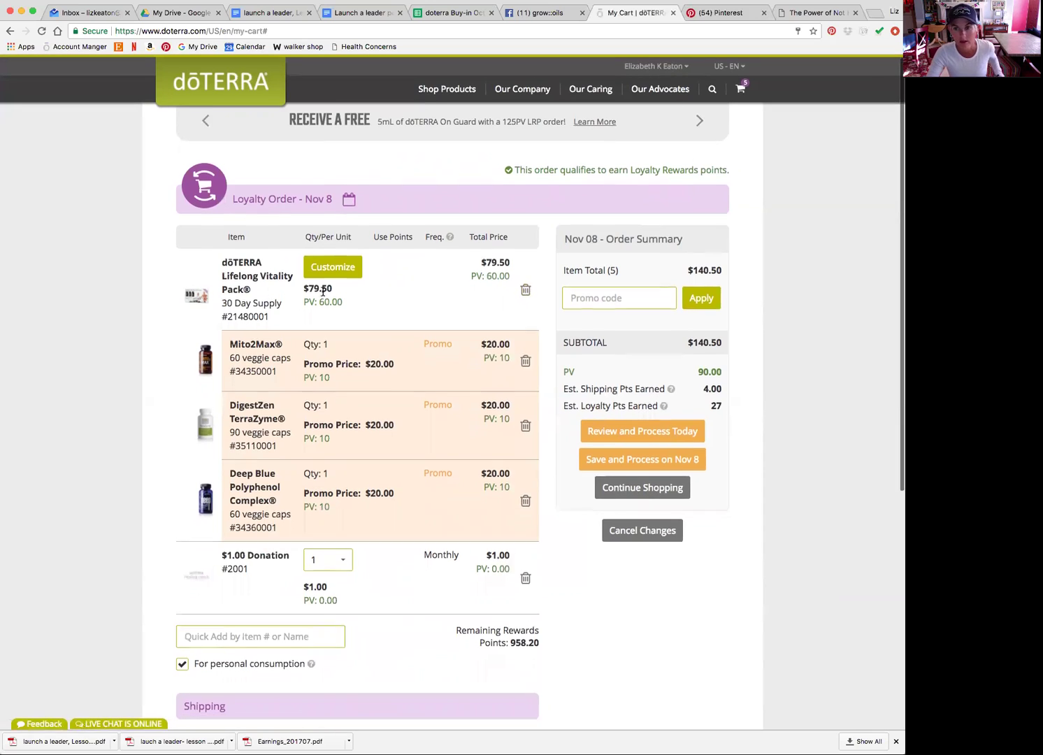
Browse the Single Oils listing through to page 3
mouse_move(449, 98)
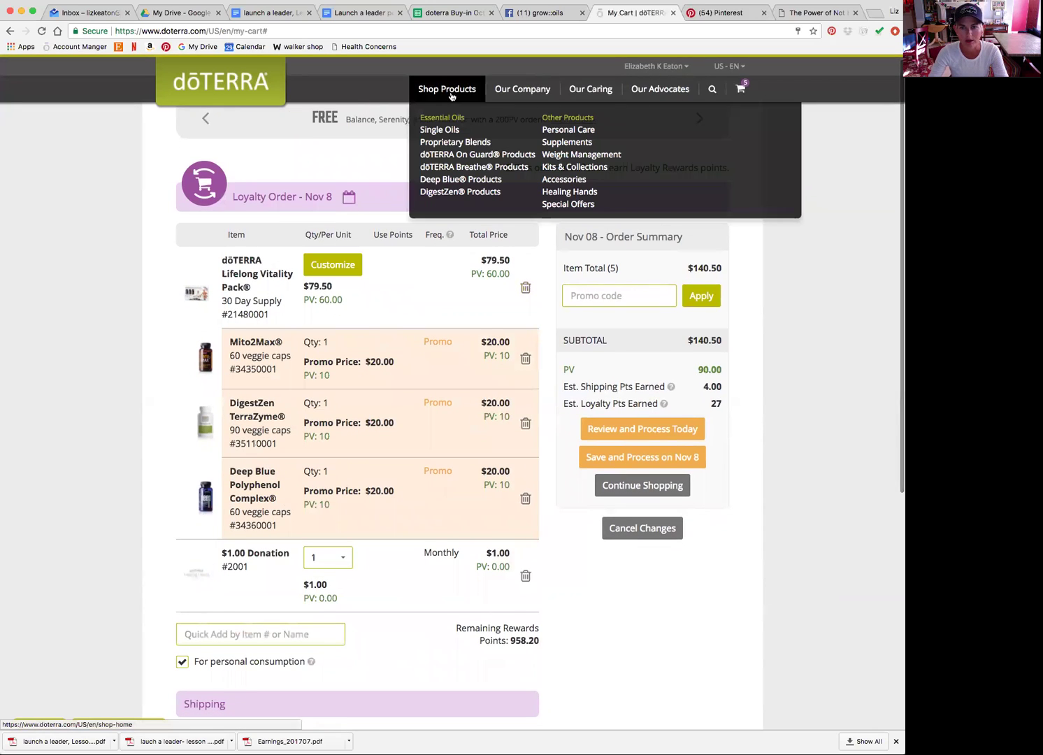
left_click(450, 130)
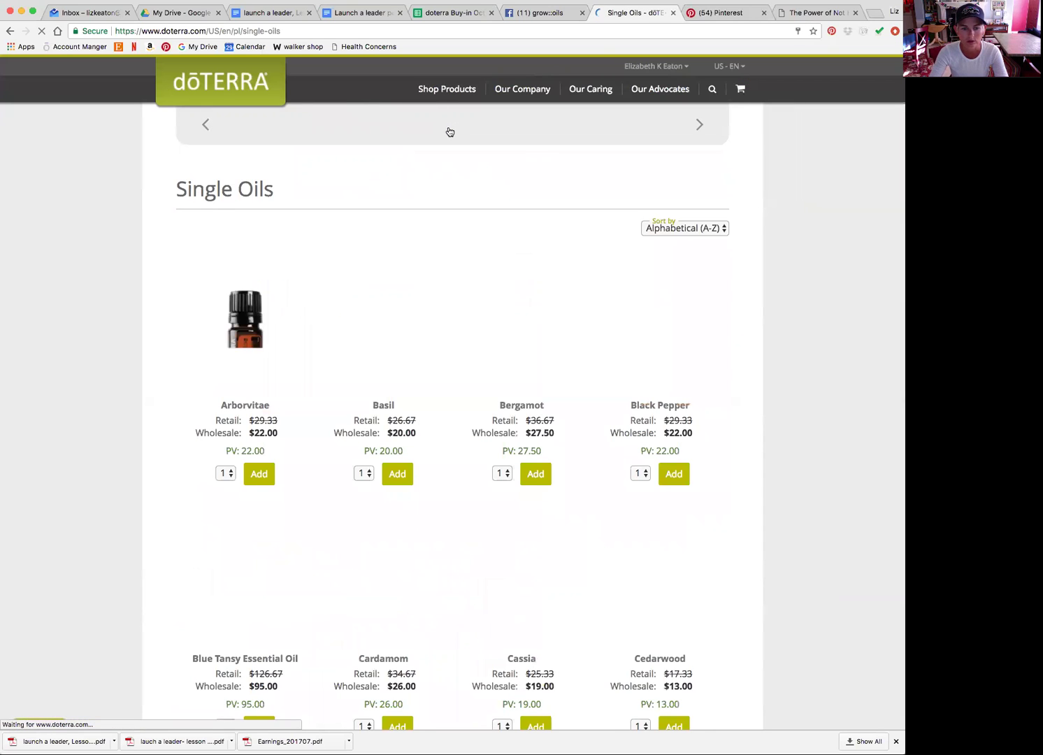
scroll(472, 504, "down", 5)
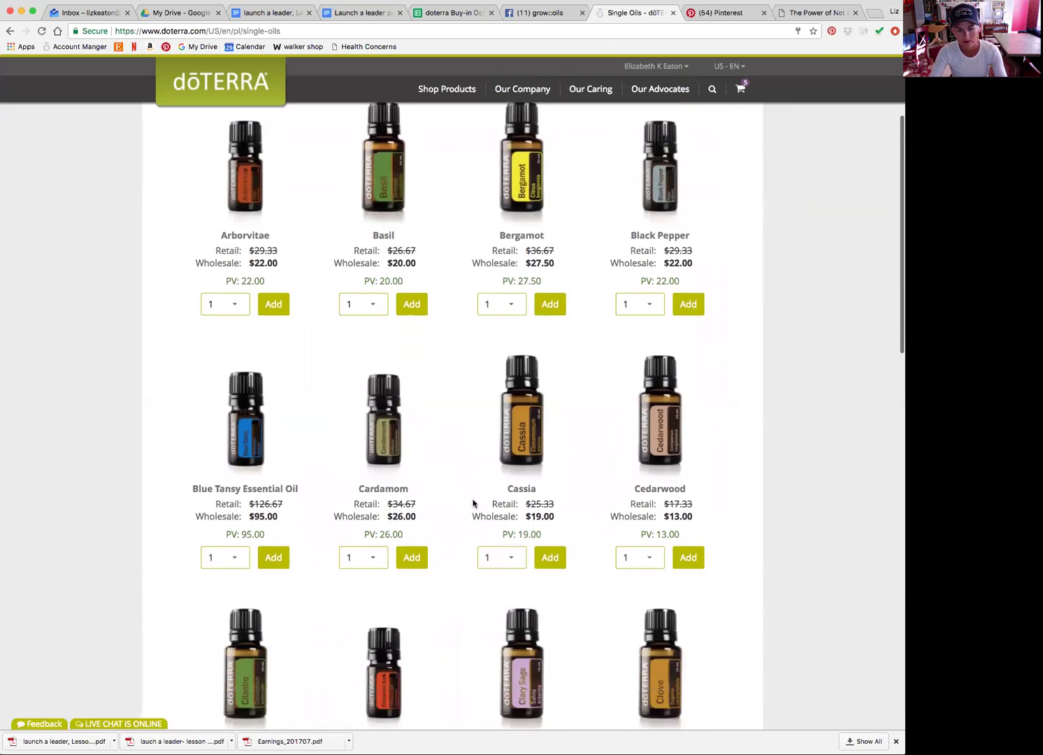
scroll(473, 504, "down", 5)
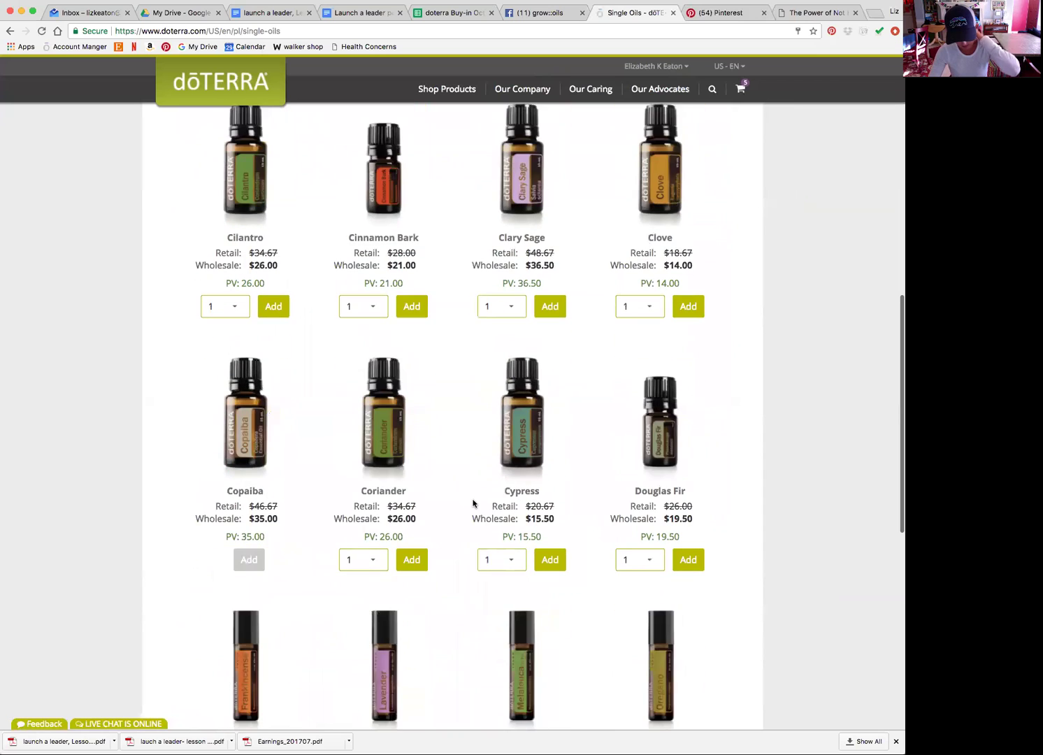
scroll(473, 503, "down", 8)
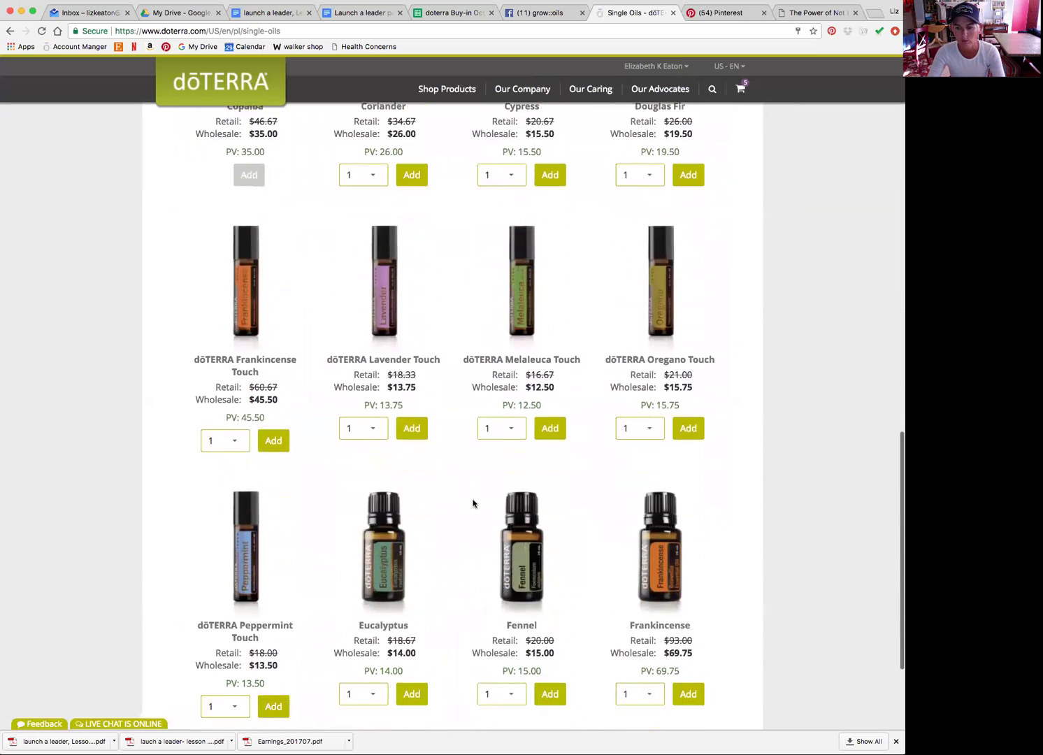
left_click(710, 613)
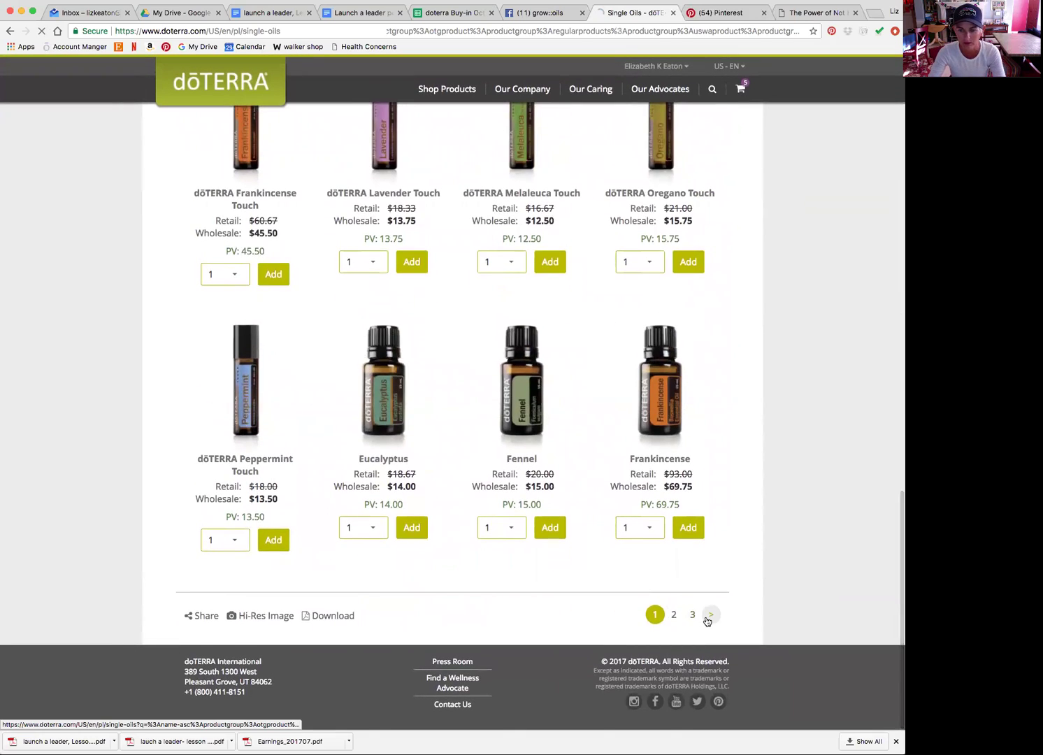
scroll(578, 500, "down", 6)
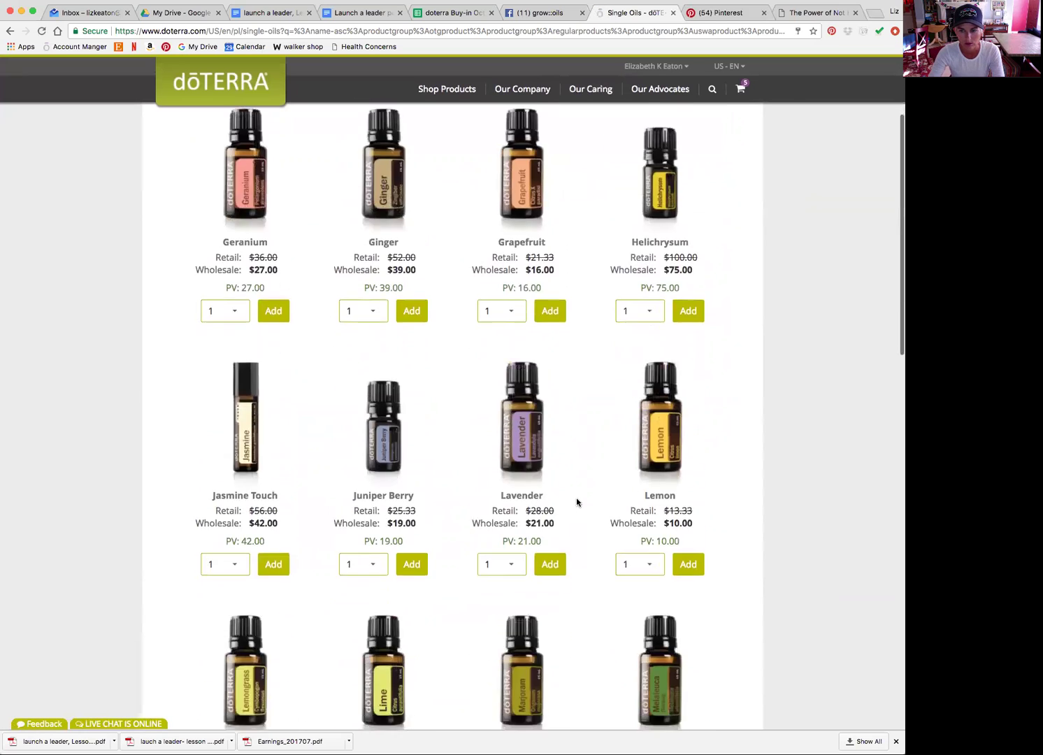
scroll(578, 501, "down", 11)
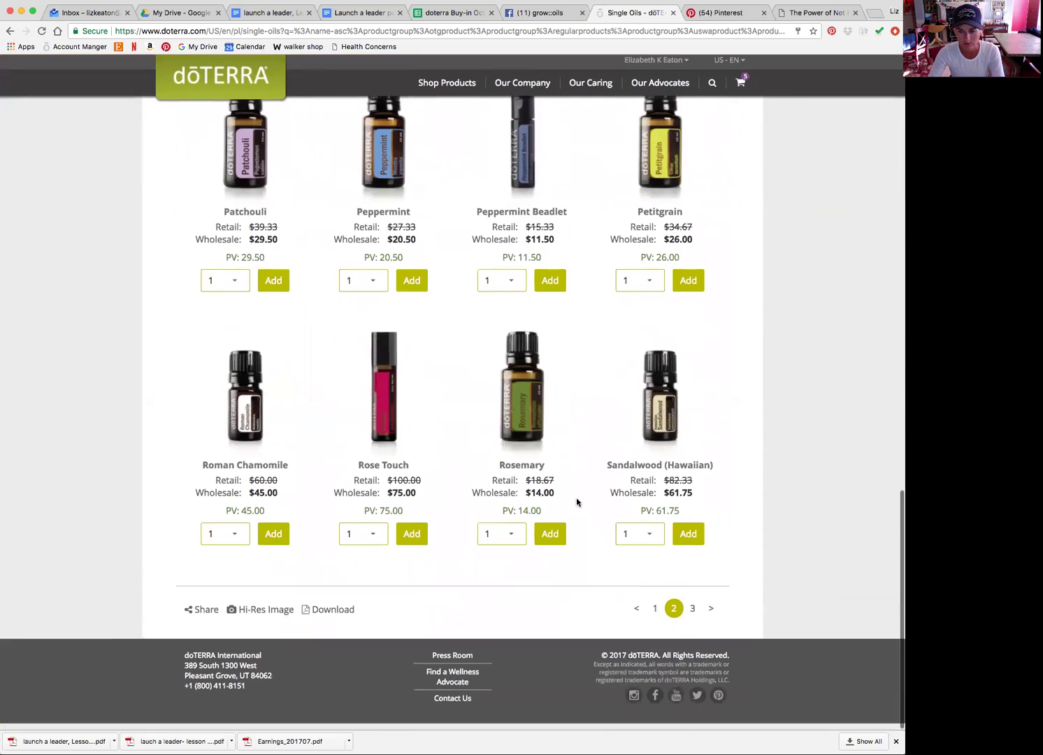
left_click(690, 613)
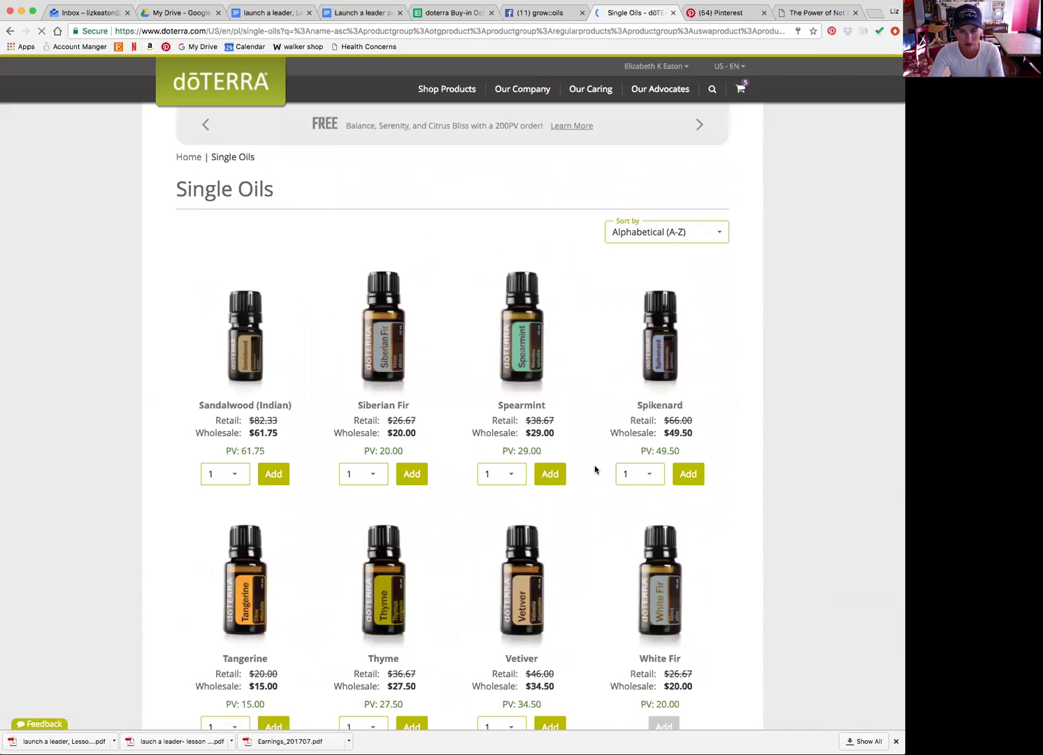
Add one Wild Orange to the loyalty order, bringing the cart to 6 items
scroll(594, 469, "down", 6)
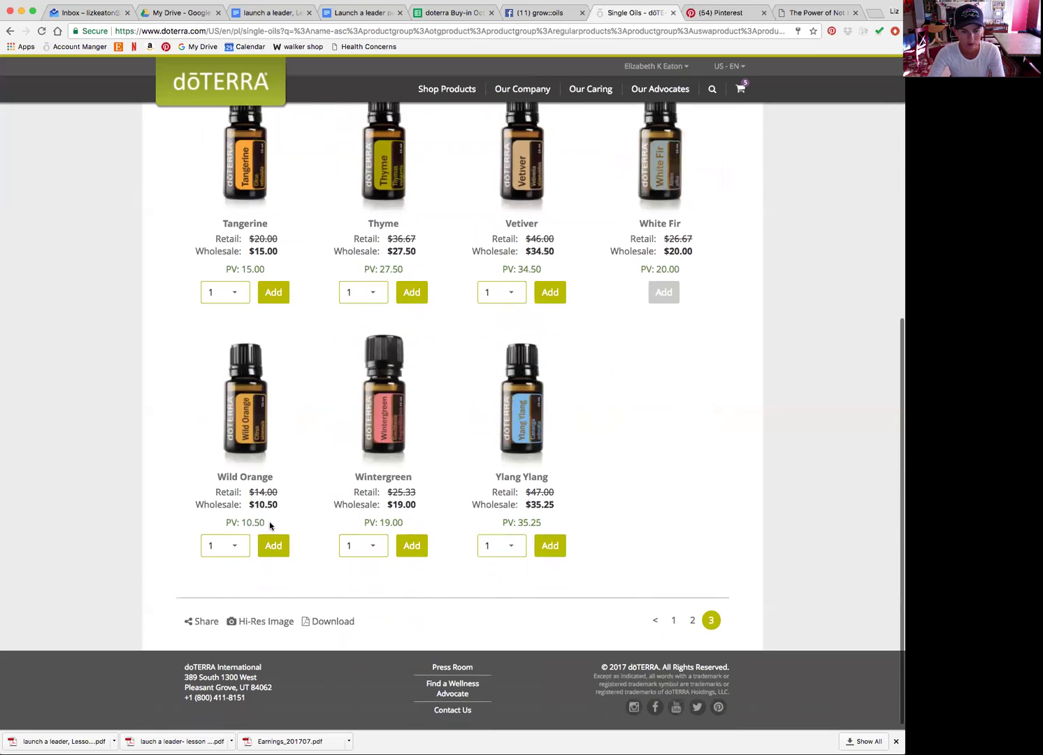
left_click(260, 553)
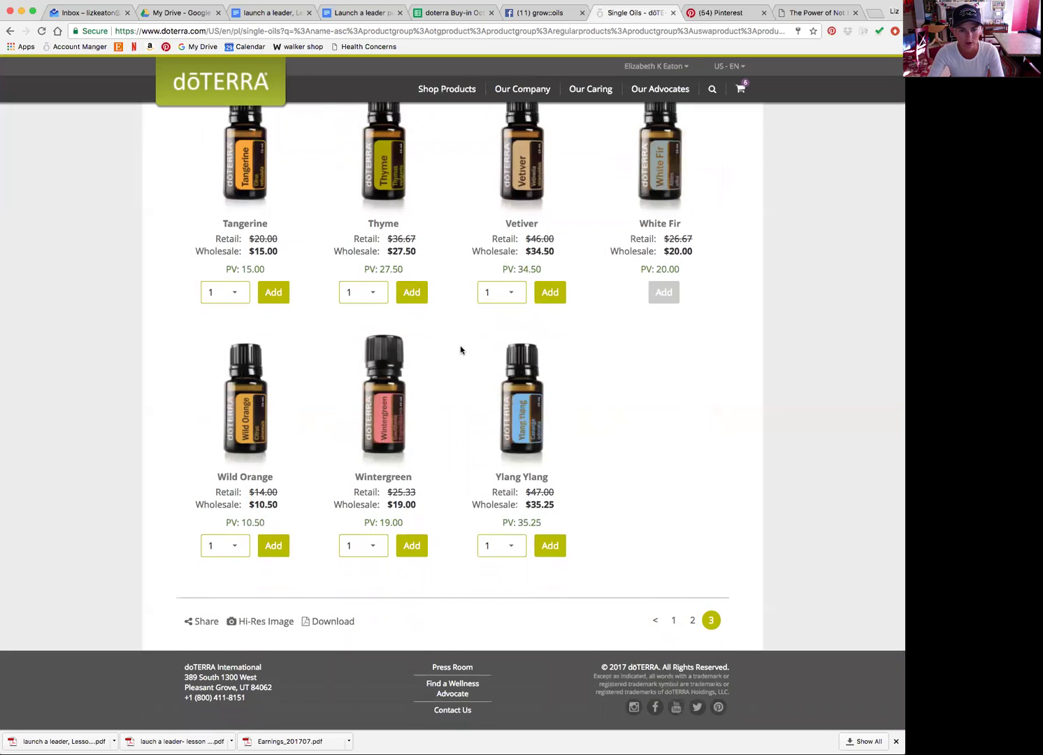
scroll(461, 346, "up", 6)
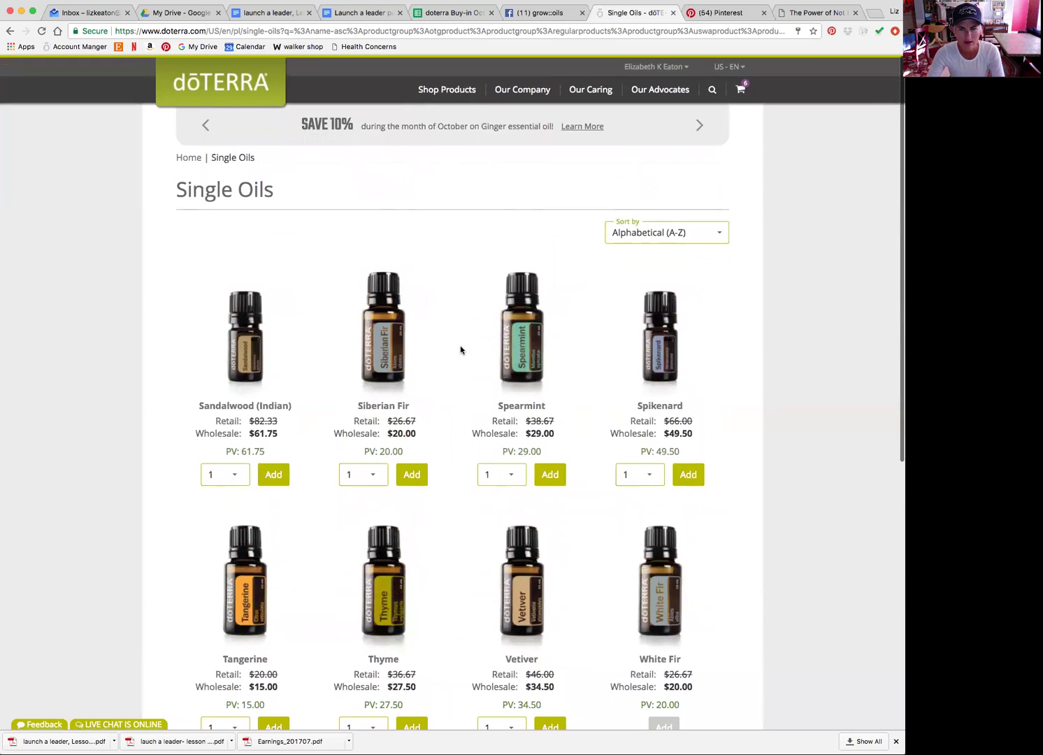
mouse_move(458, 89)
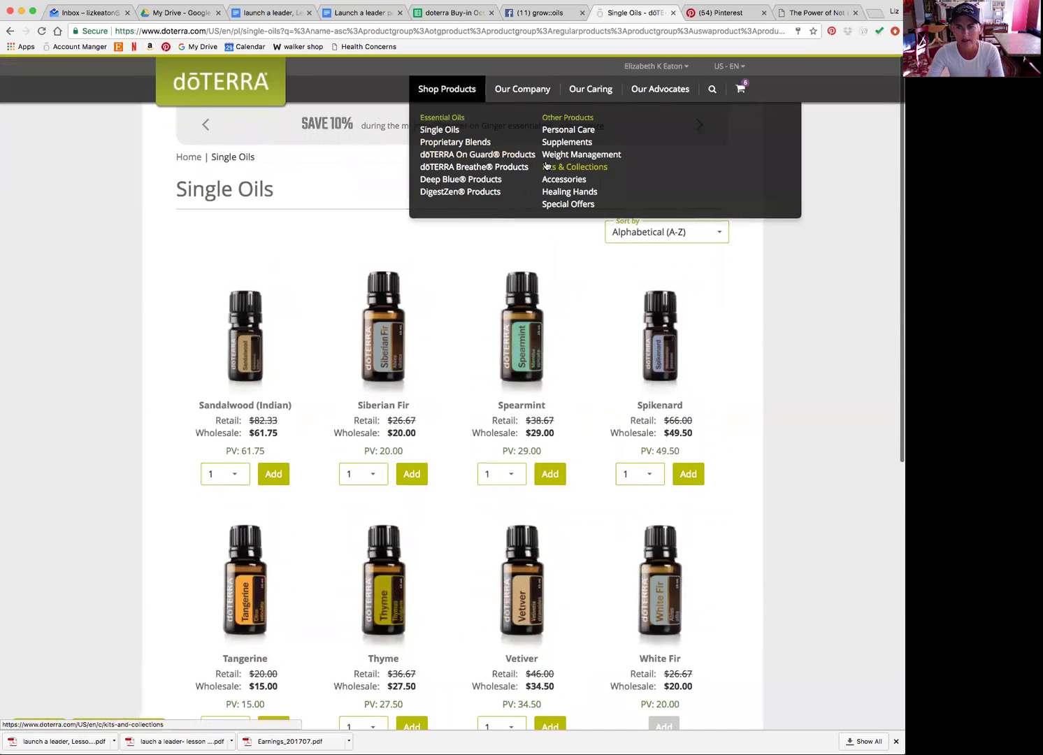
Add Salon Essentials Root to Tip Serum from Personal Care to the loyalty order
left_click(569, 130)
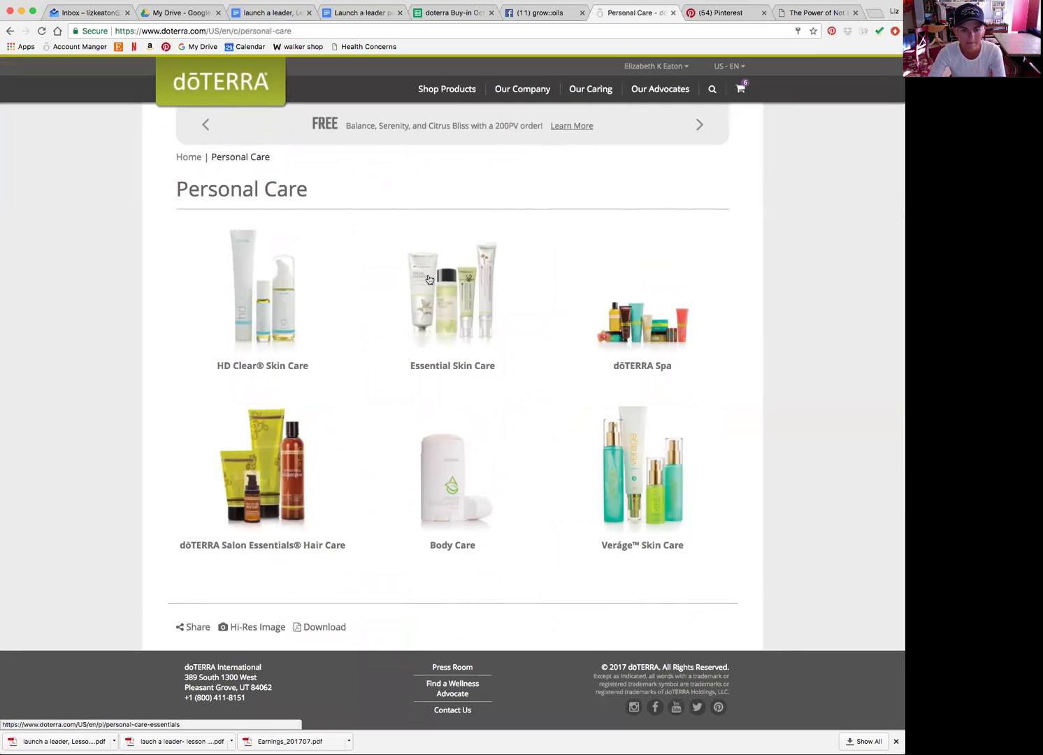
left_click(261, 518)
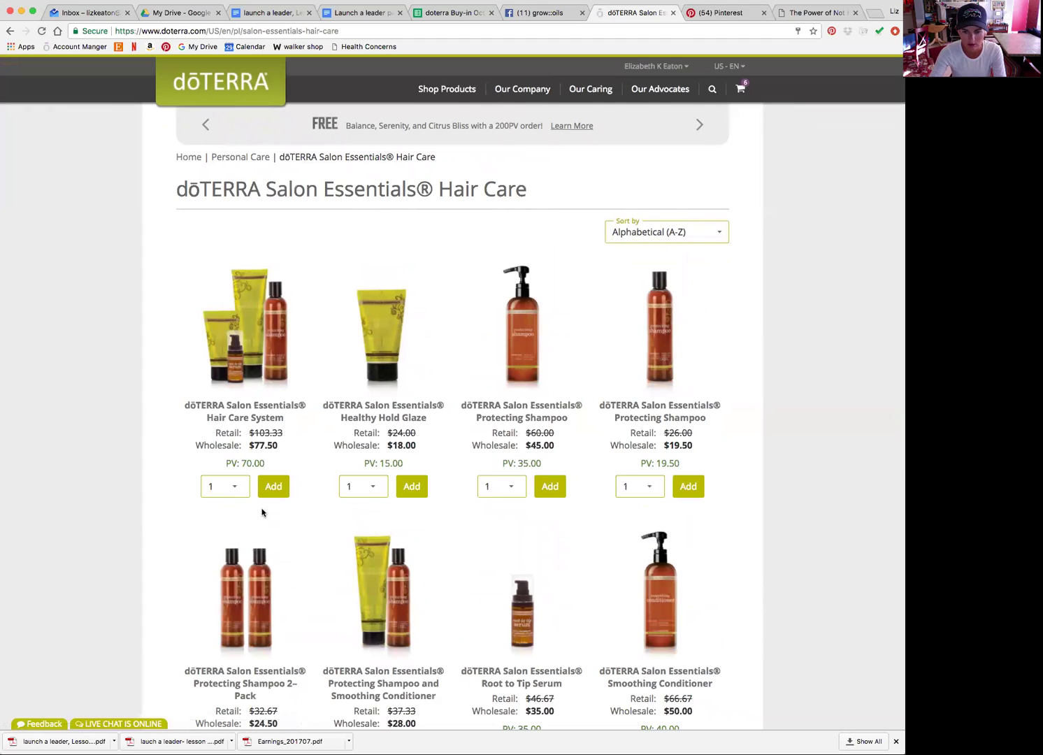
scroll(449, 590, "down", 5)
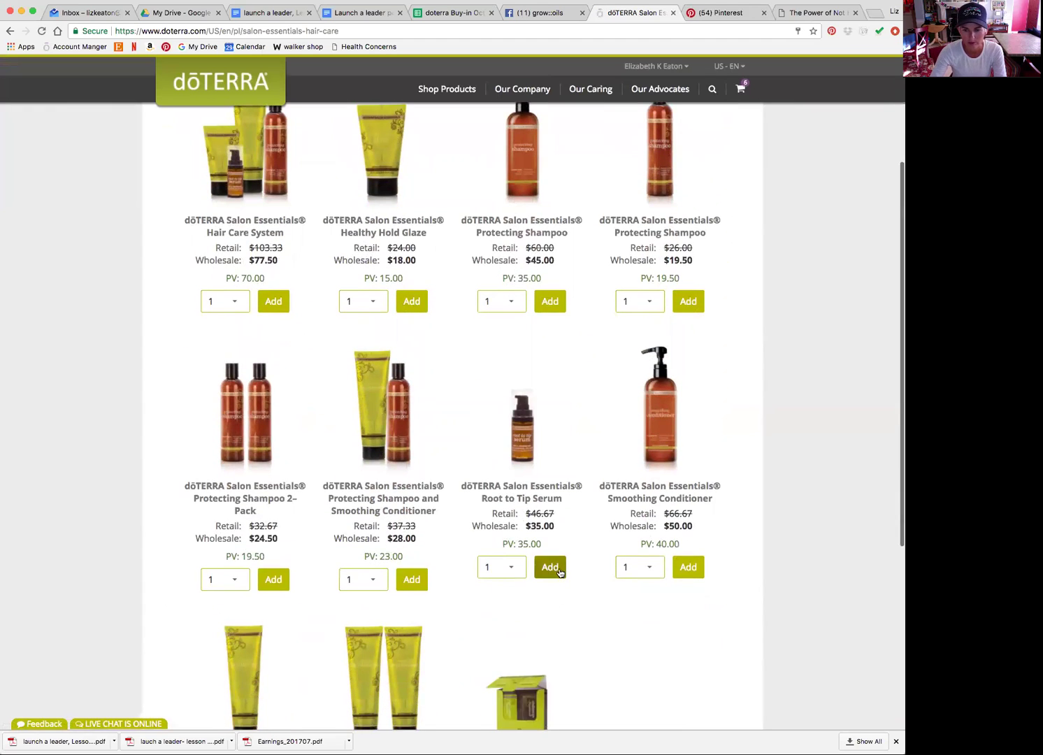
left_click(559, 569)
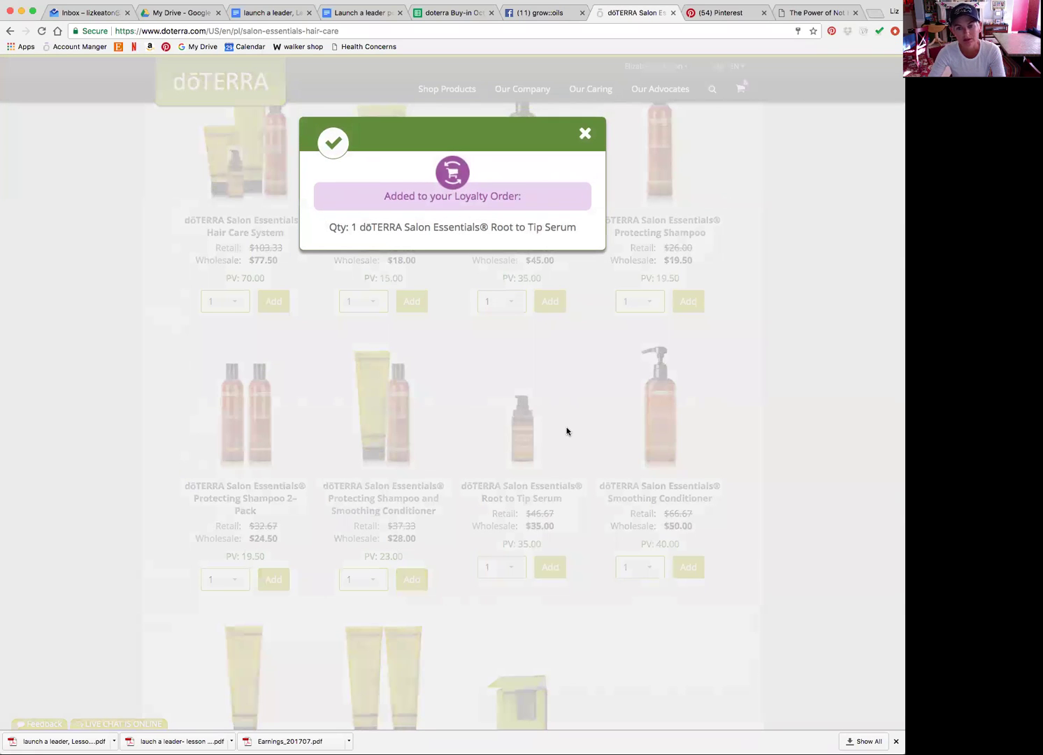
Show the My Cart dropdown listing 8 items at 135.50 PV and $186.00
scroll(566, 433, "down", 5)
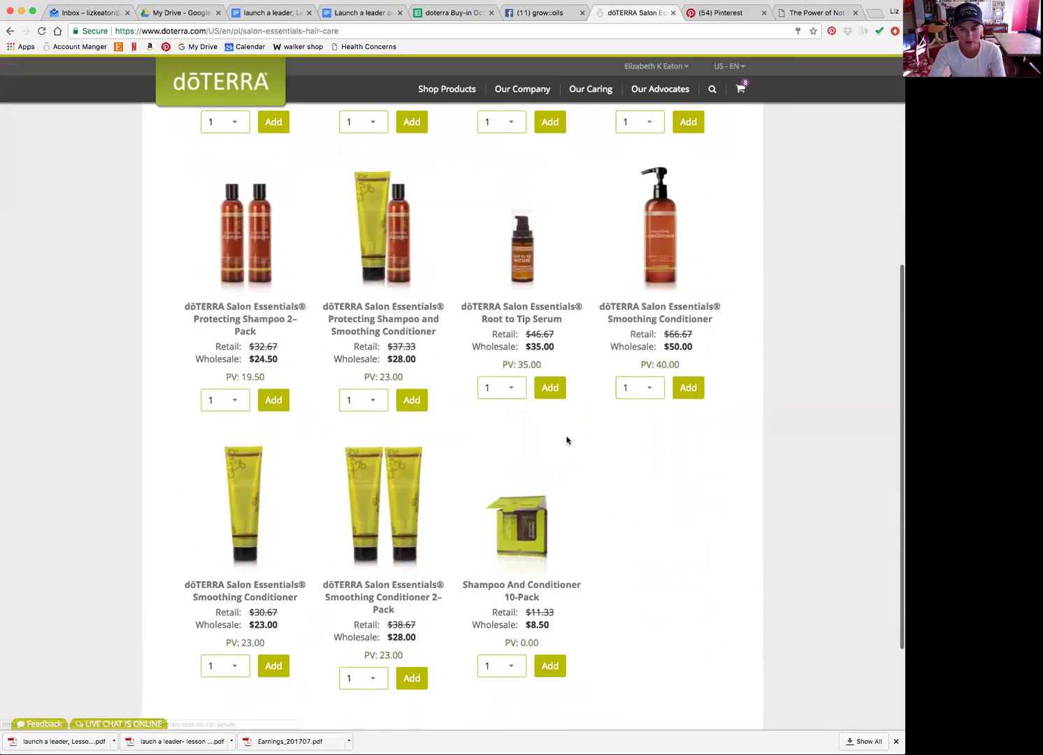
scroll(567, 440, "up", 5)
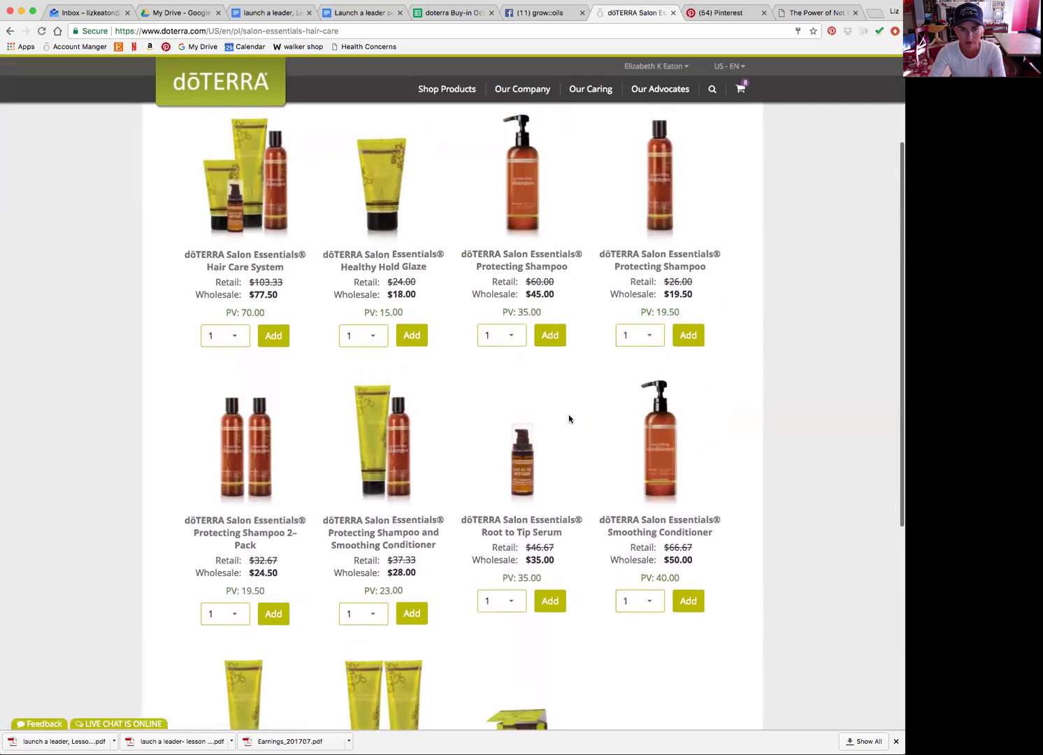
scroll(569, 418, "up", 2)
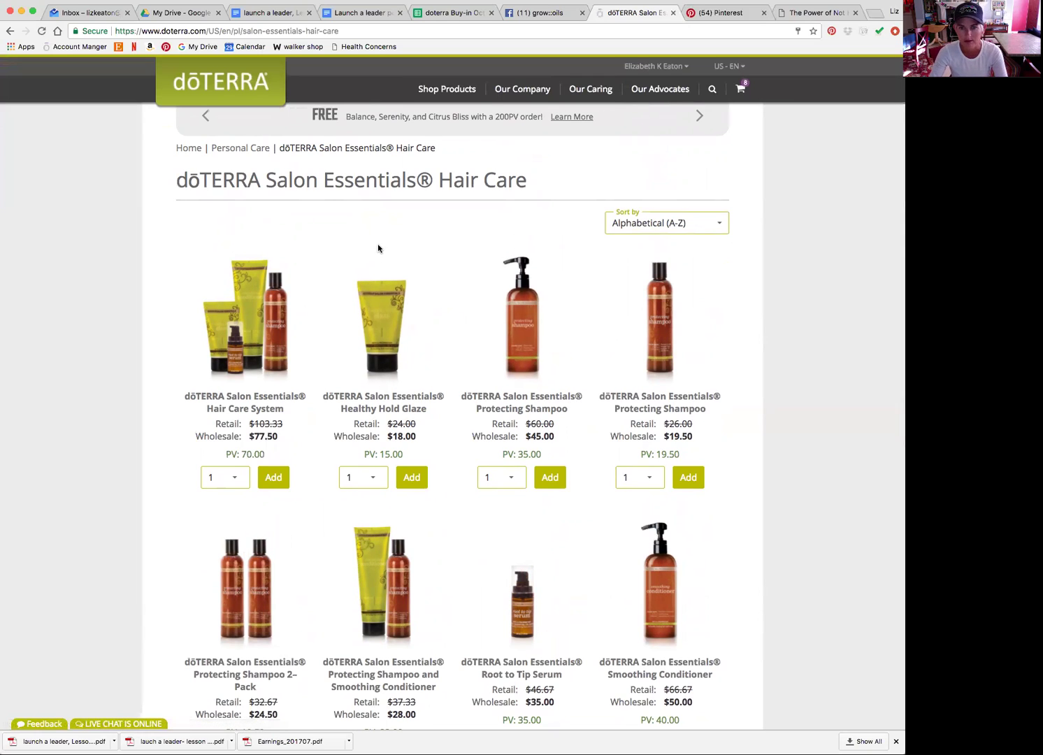
mouse_move(746, 91)
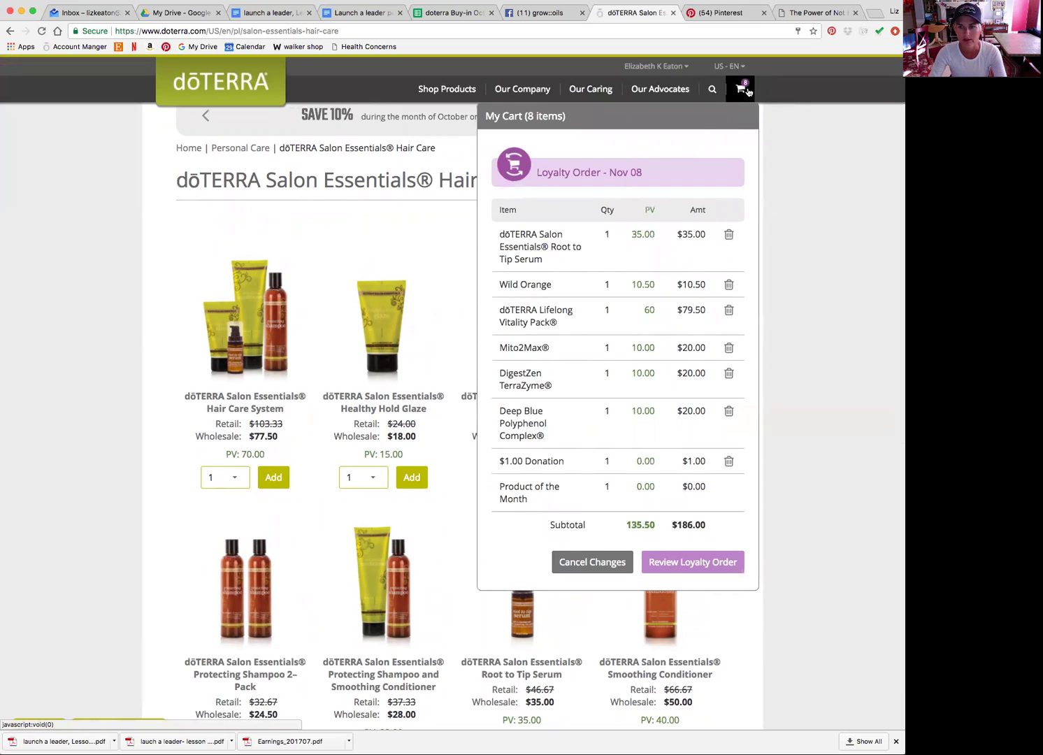
Review the 8-item My Cart page: $186.00 subtotal earning 40.65 loyalty points
left_click(692, 562)
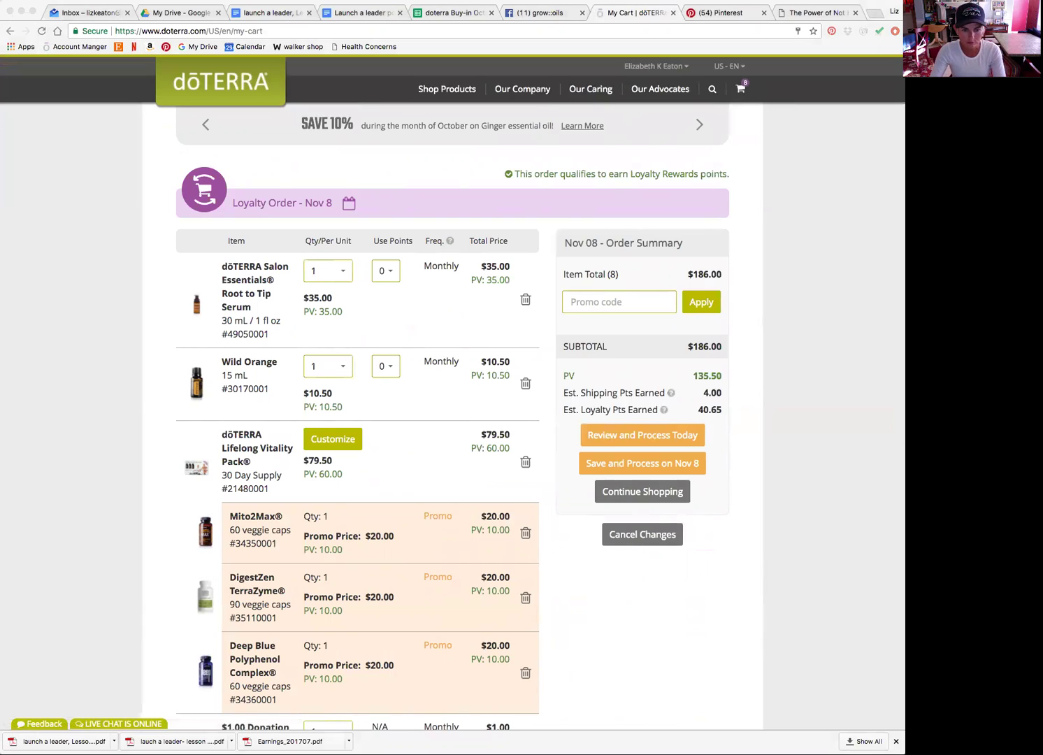
left_click(70, 397)
scroll(342, 552, "down", 3)
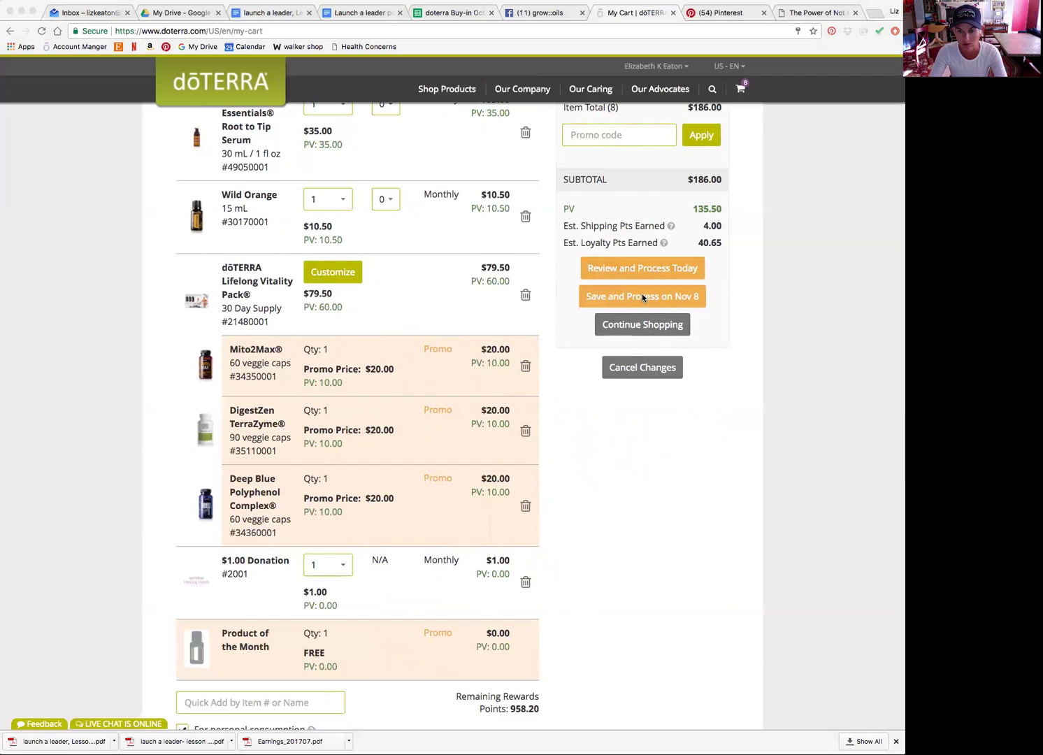
scroll(428, 339, "down", 3)
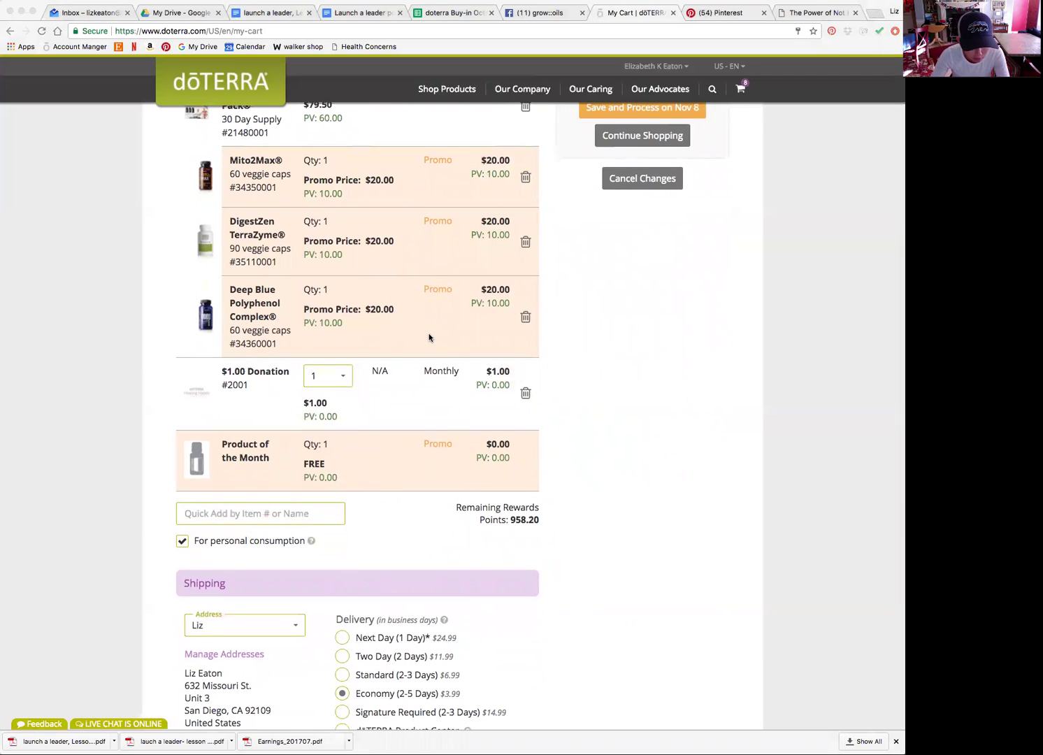
scroll(429, 338, "down", 3)
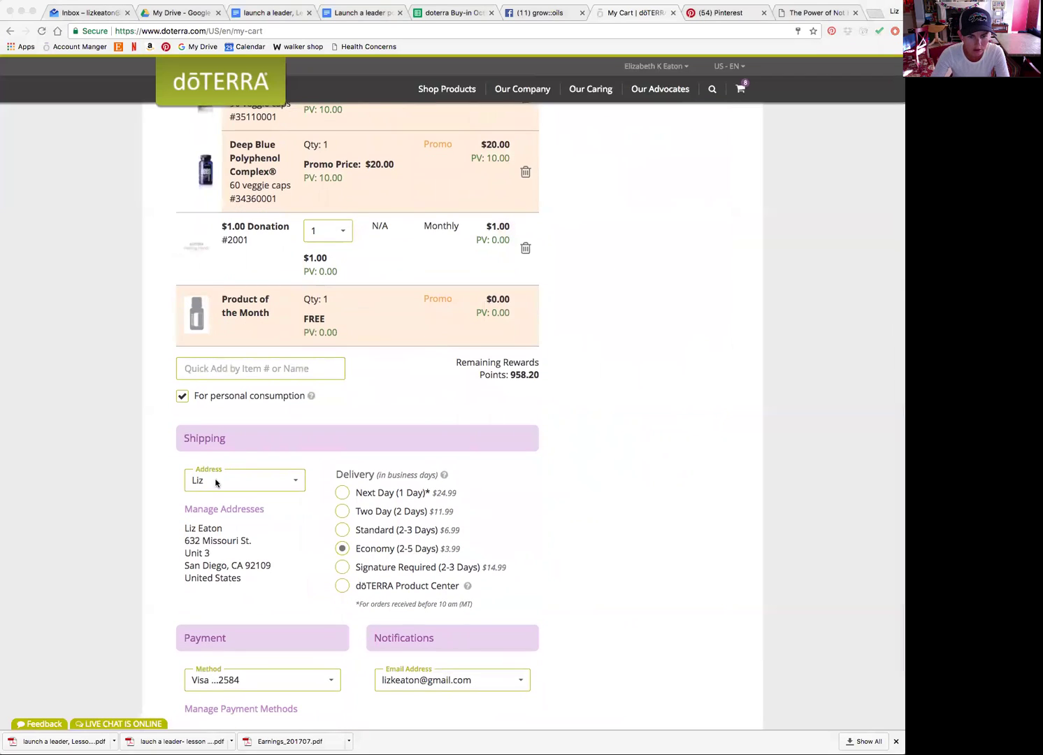
scroll(213, 611, "up", 5)
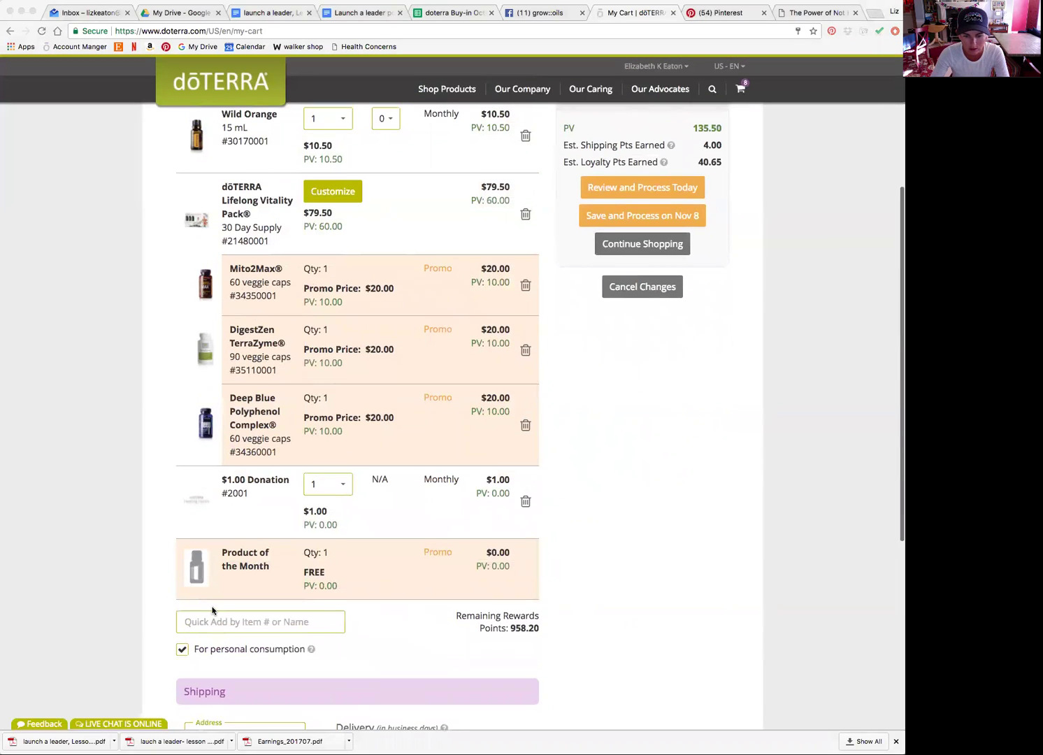
scroll(213, 610, "down", 3)
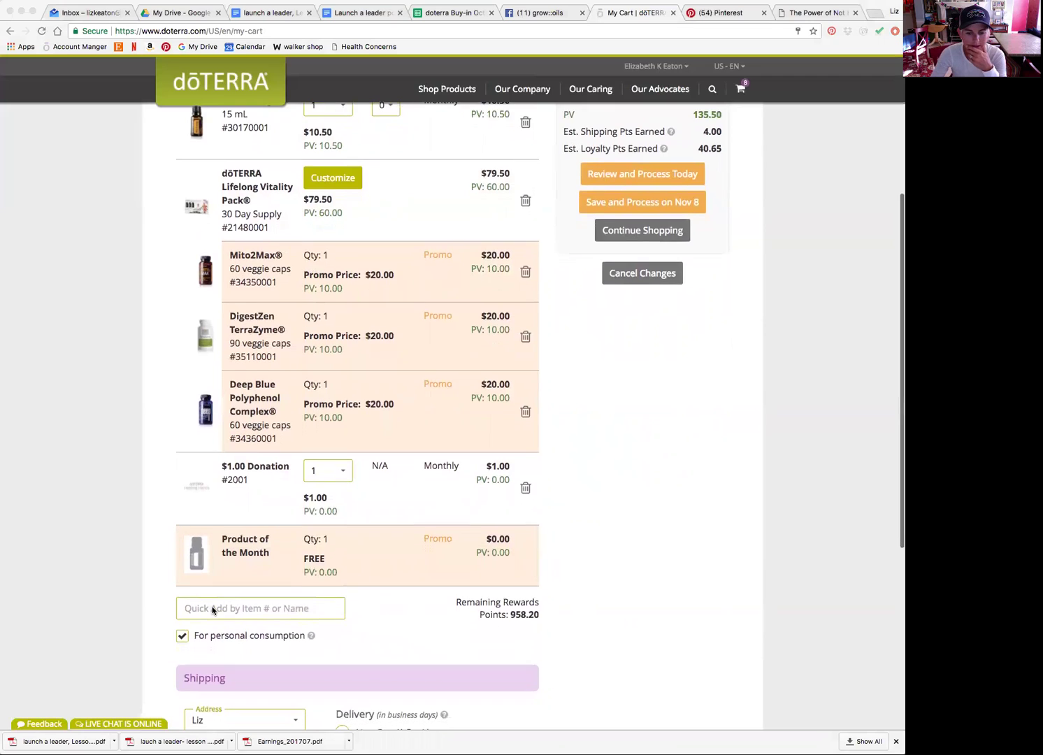
scroll(212, 610, "down", 2)
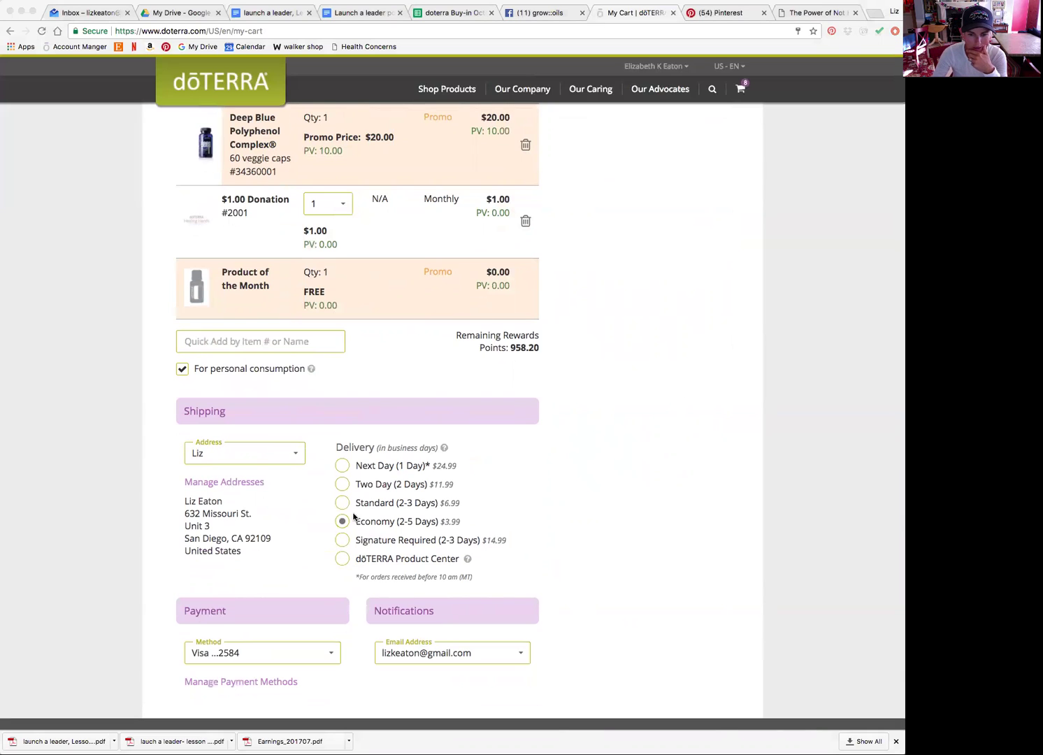
scroll(410, 463, "up", 2)
scroll(413, 461, "up", 6)
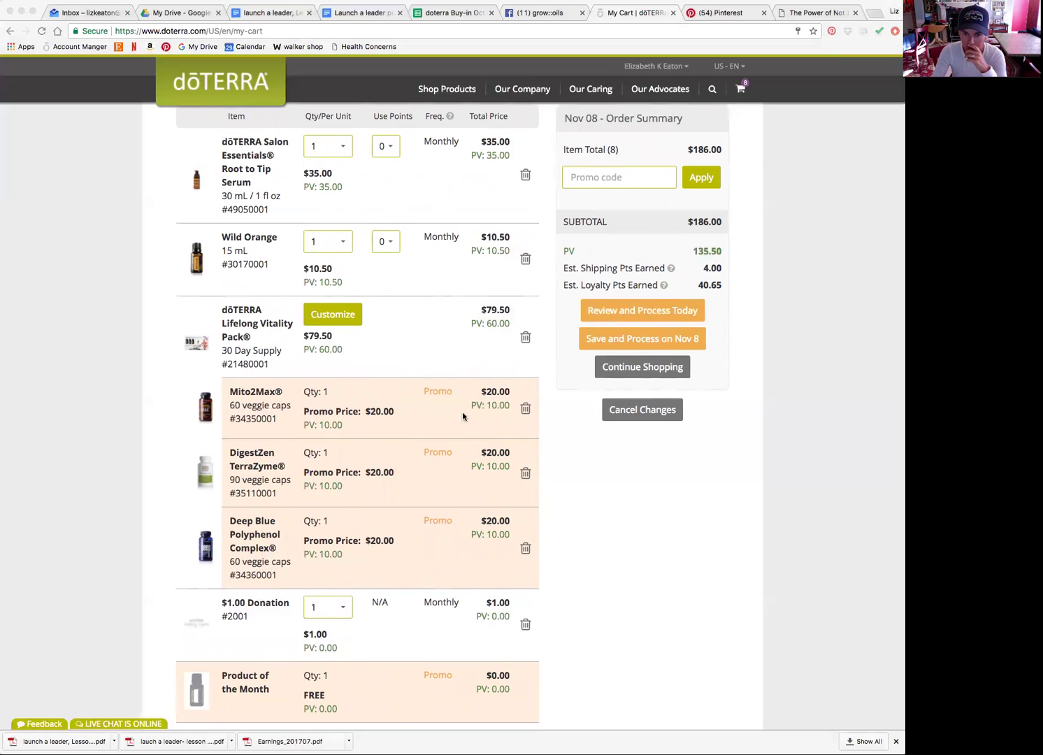
scroll(463, 413, "up", 2)
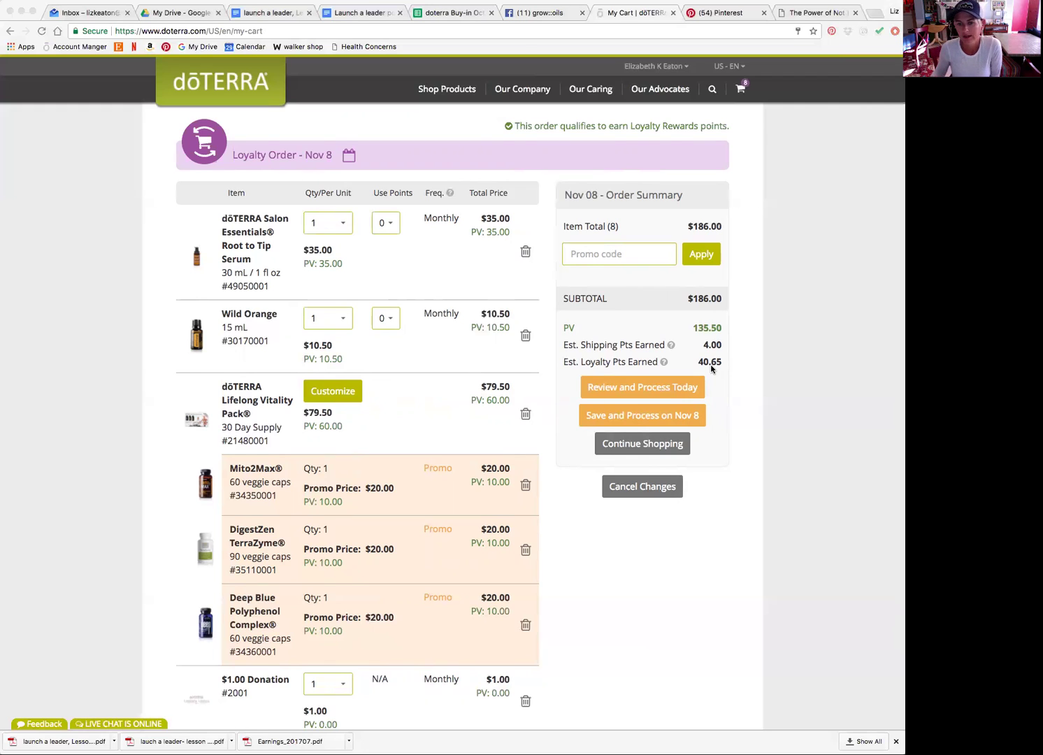
scroll(710, 368, "down", 5)
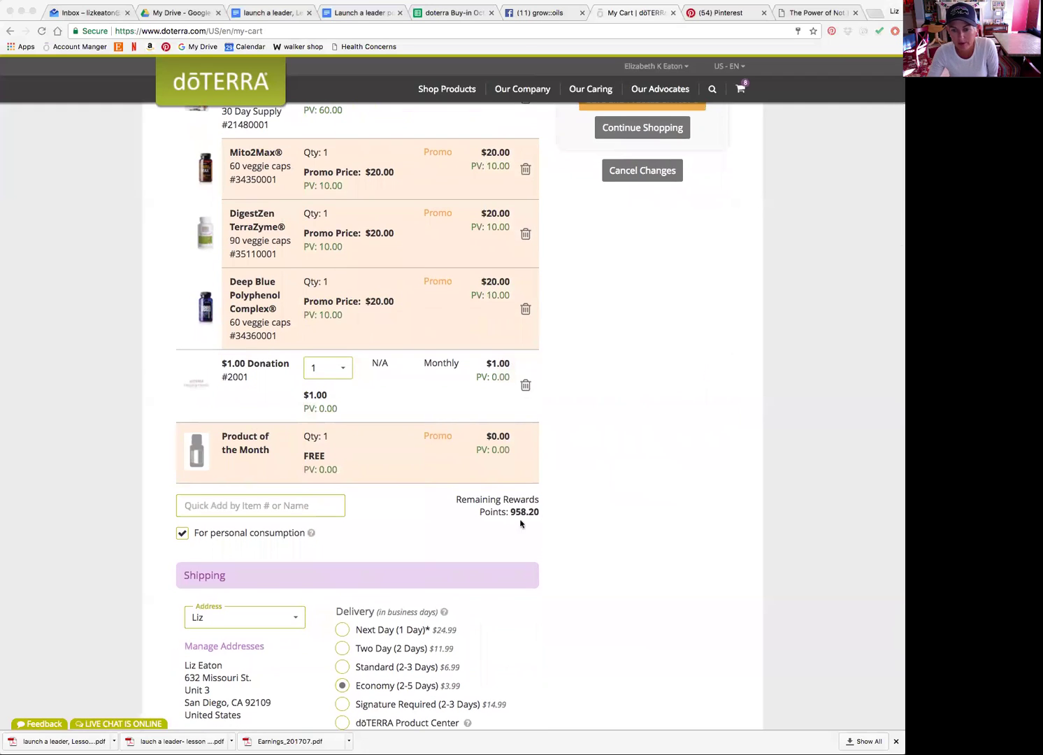
scroll(537, 517, "up", 2)
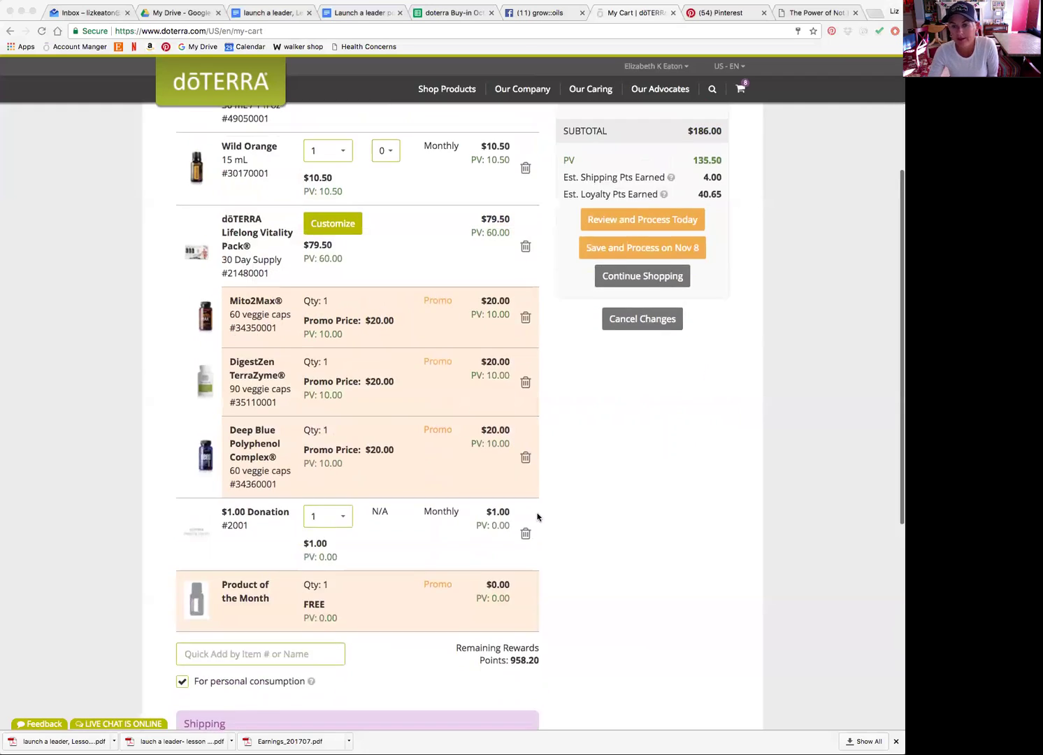
scroll(539, 514, "up", 3)
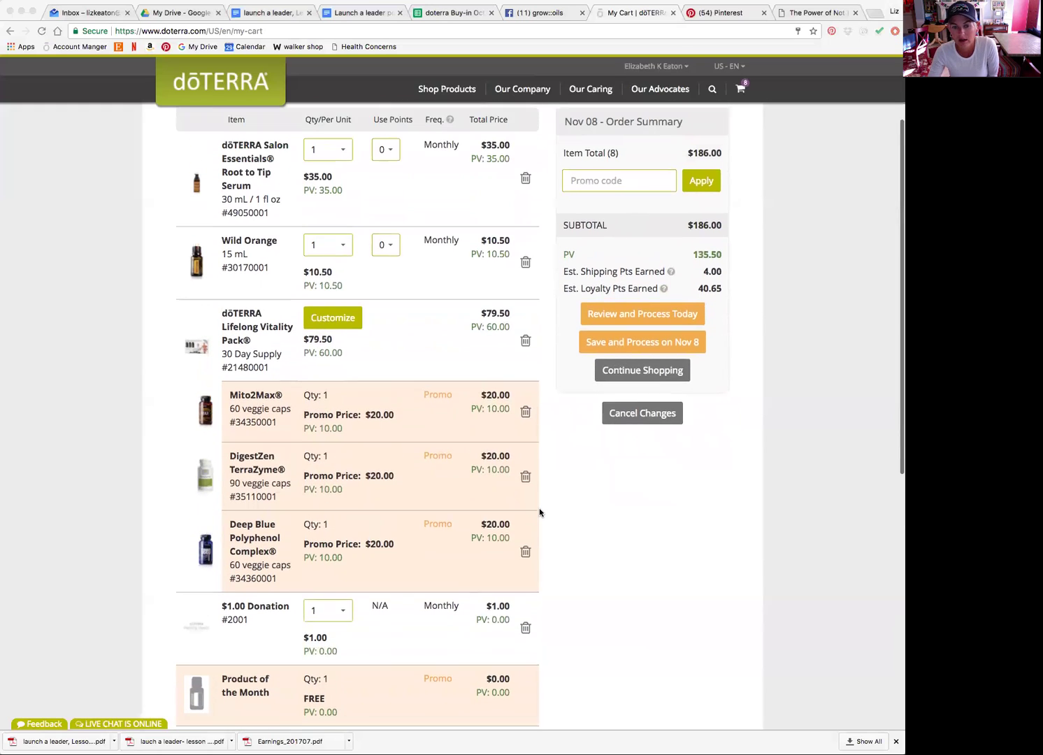
scroll(539, 513, "up", 1)
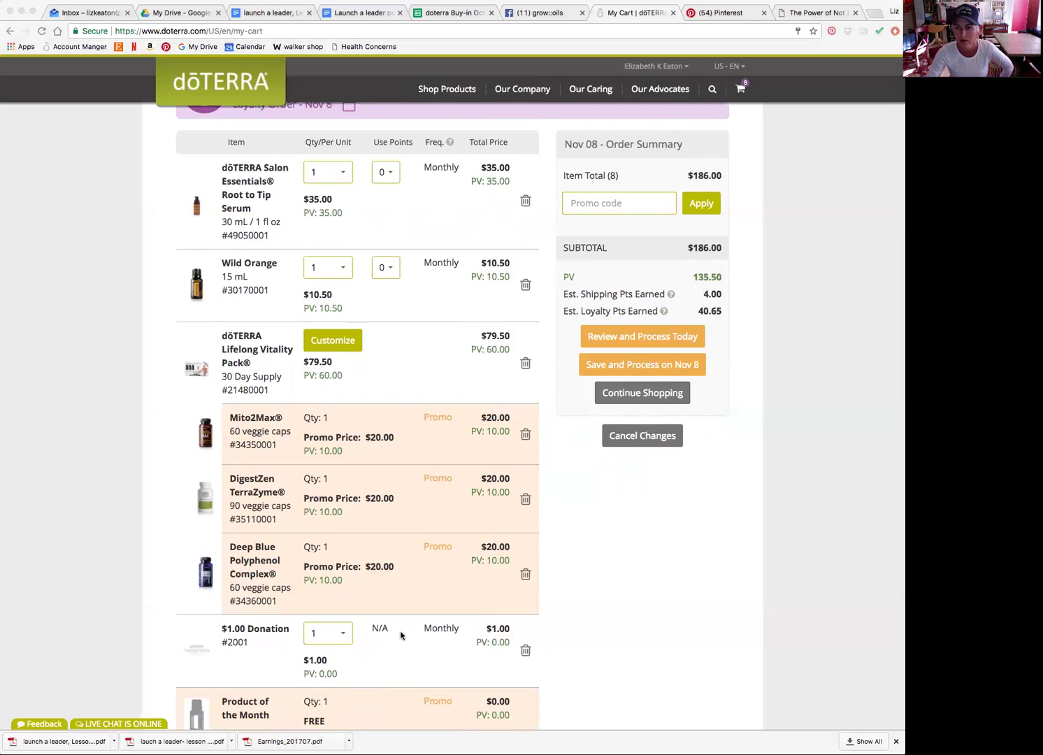
Save the $186.00 loyalty order to process on November 8
left_click(670, 363)
left_click(670, 365)
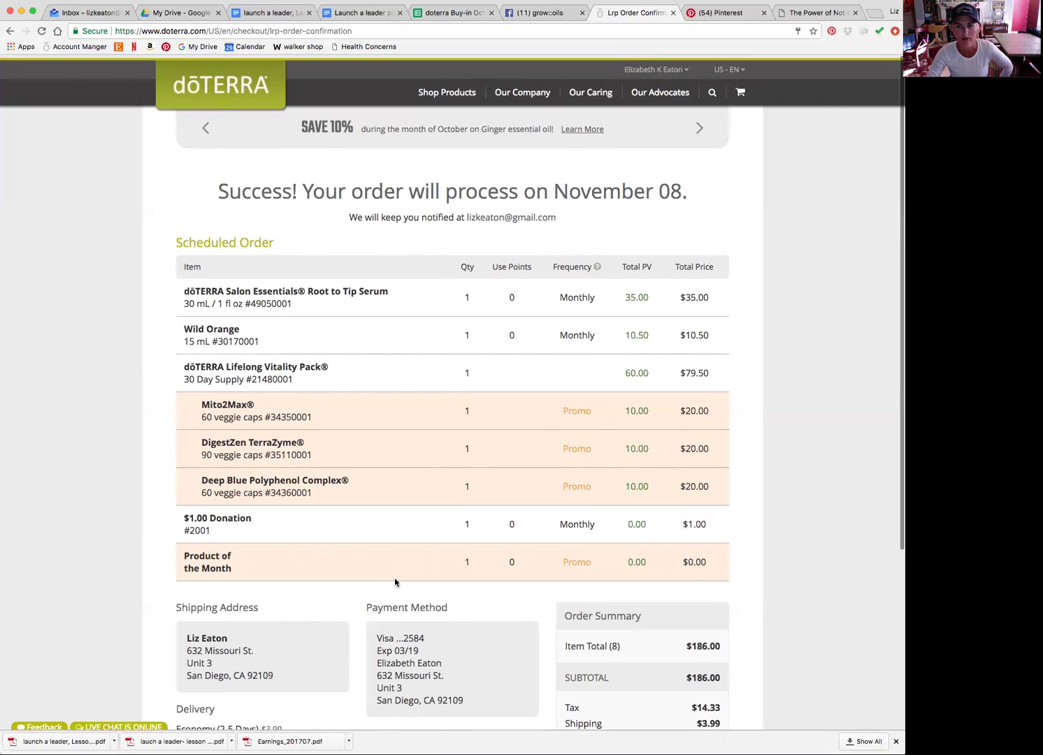
mouse_move(654, 67)
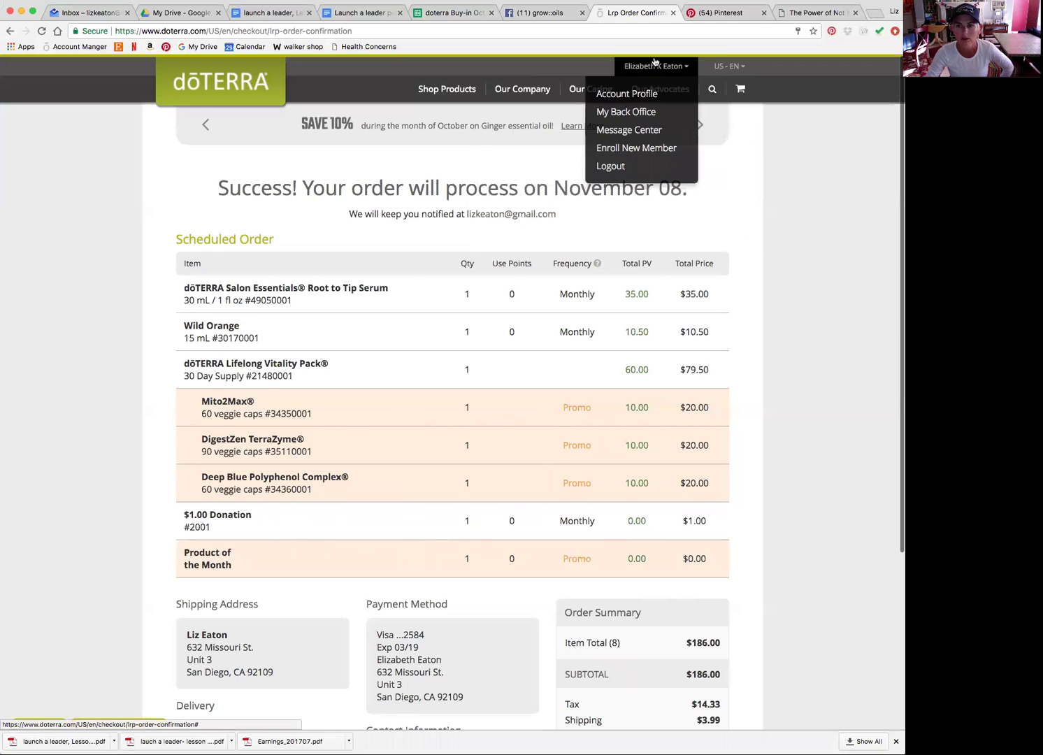
Log out from the account dropdown and browse the homepage's top navigation menus
left_click(608, 166)
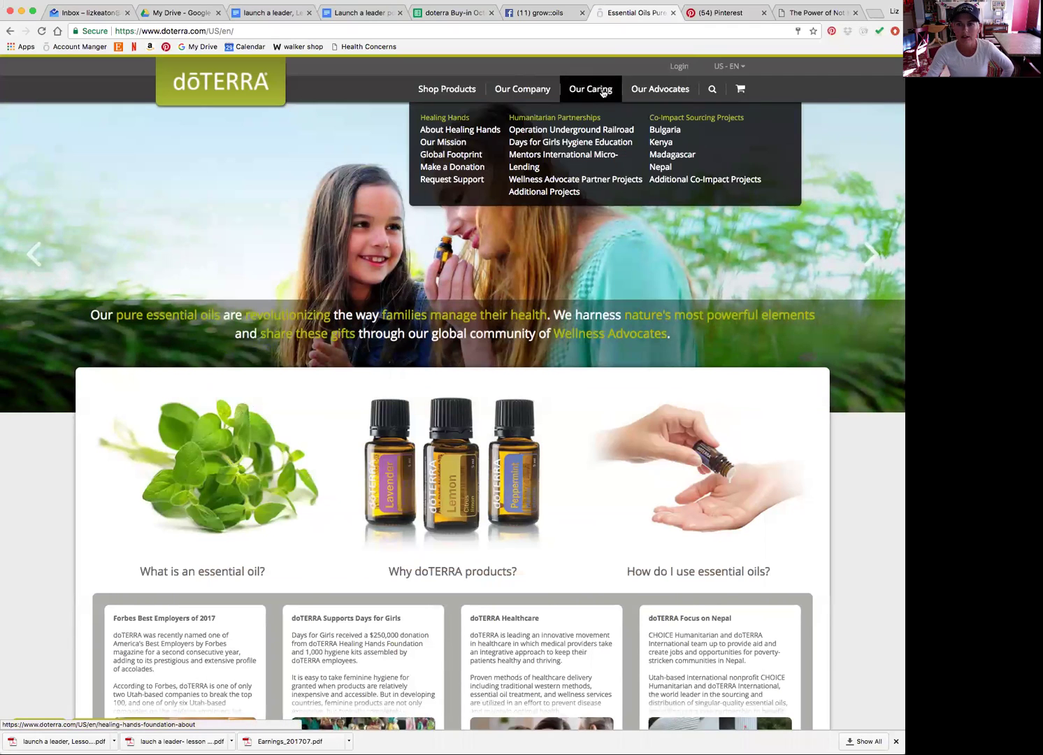
mouse_move(661, 96)
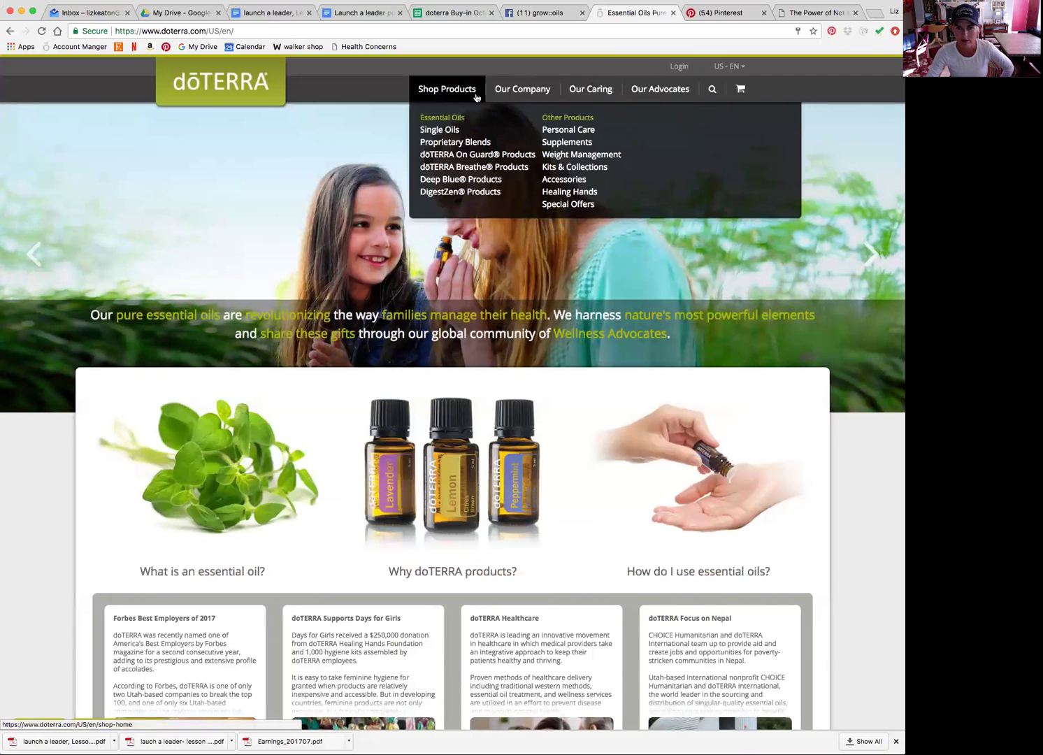
mouse_move(526, 99)
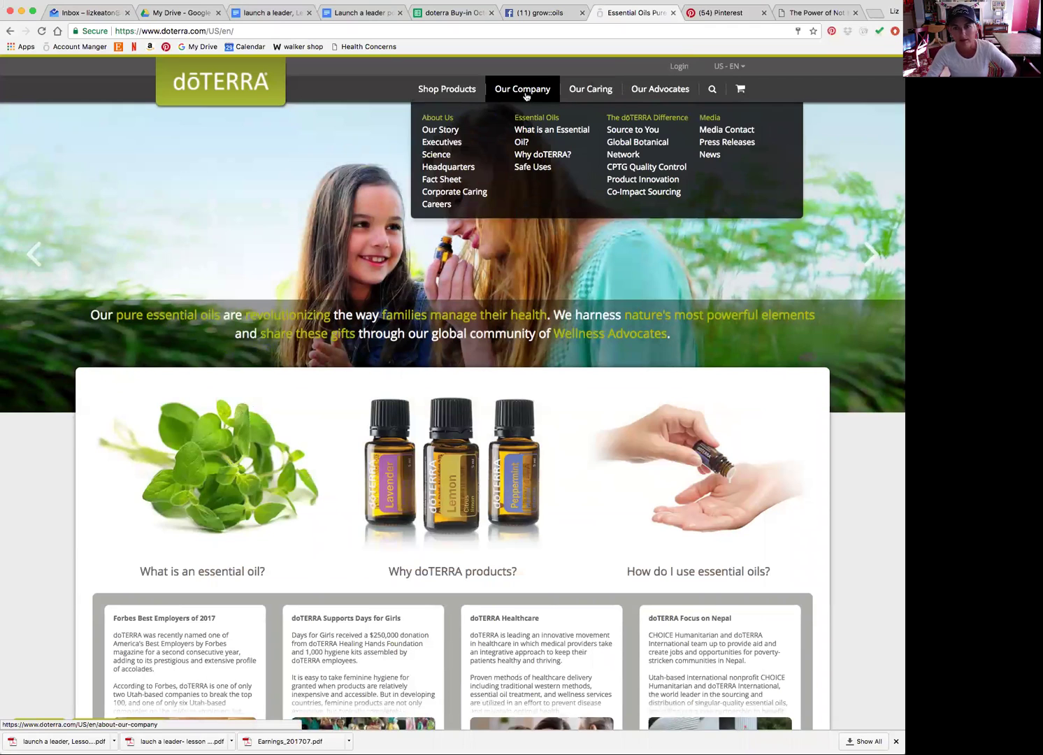
mouse_move(579, 96)
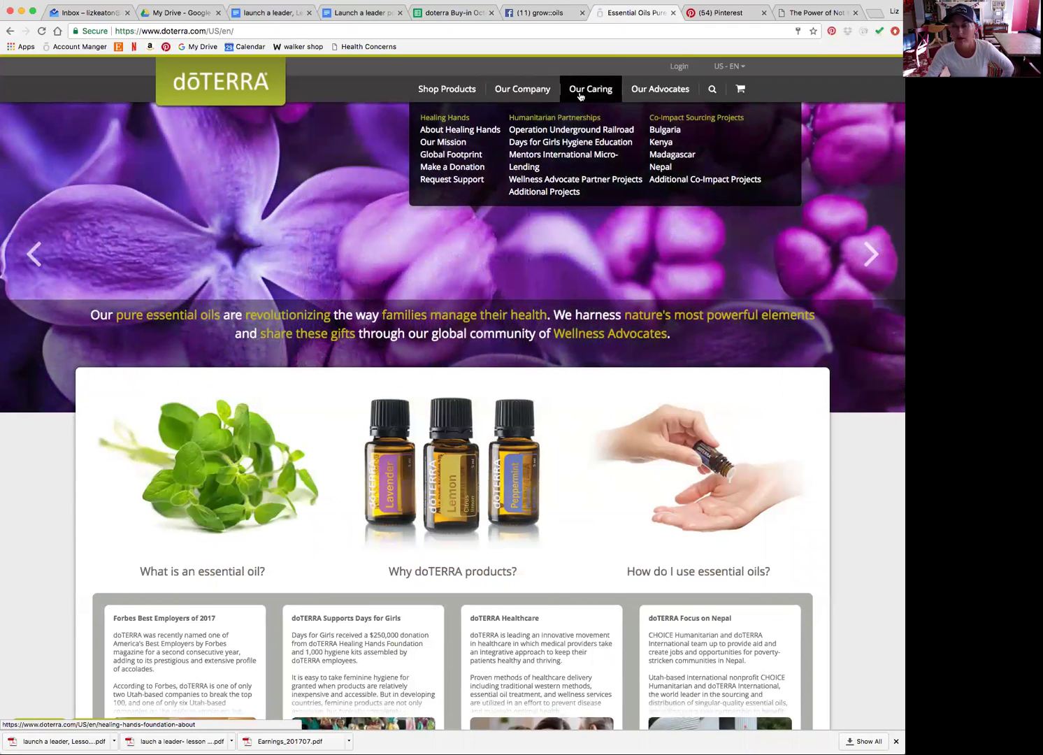
mouse_move(529, 89)
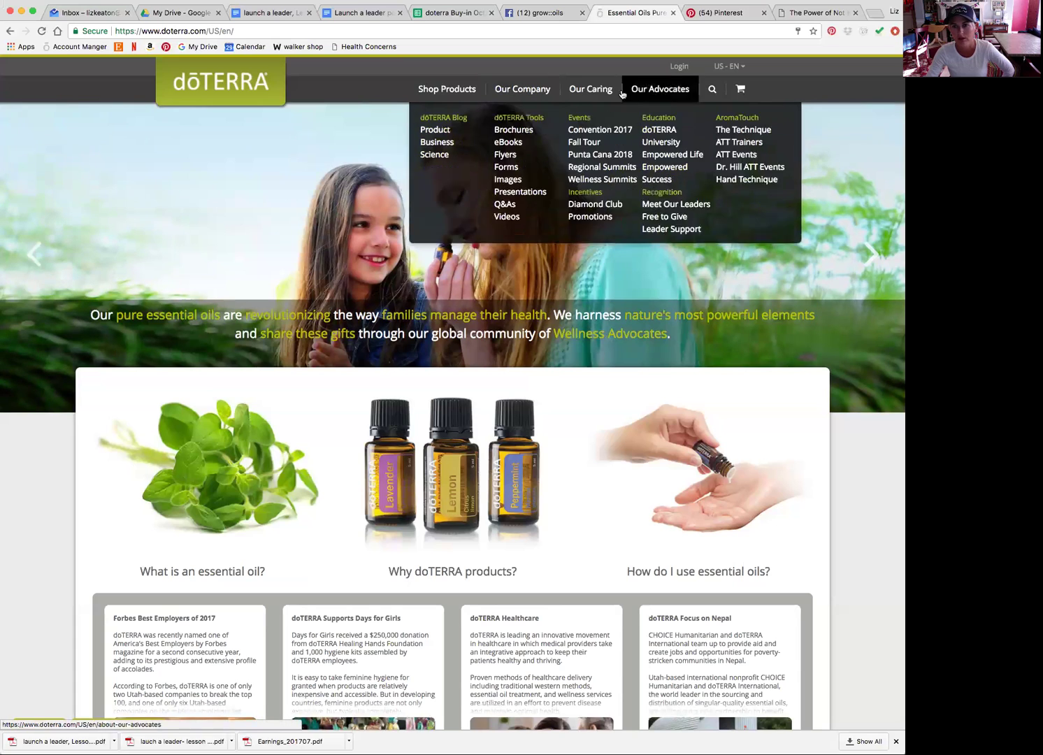
mouse_move(601, 91)
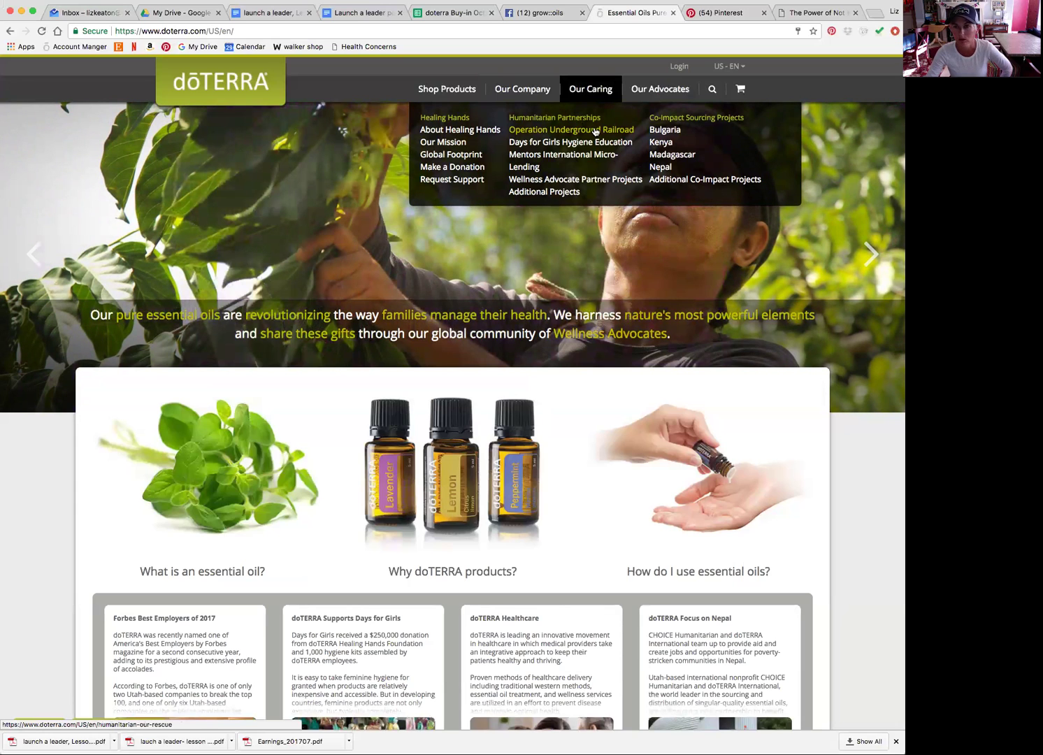
mouse_move(641, 97)
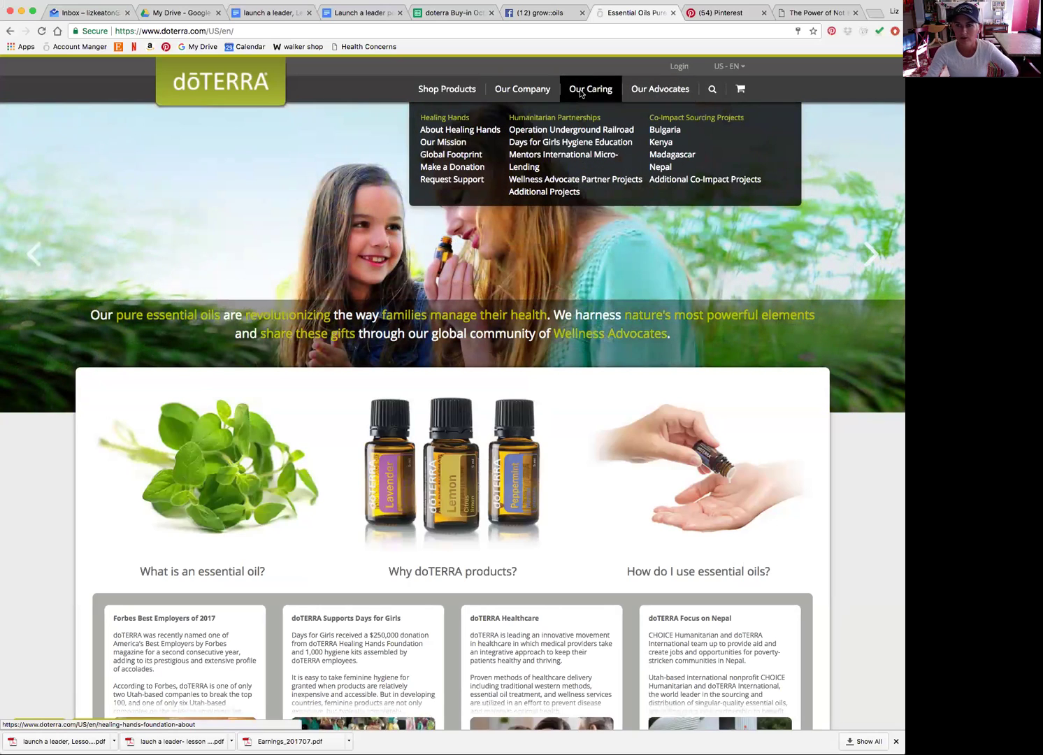
mouse_move(526, 100)
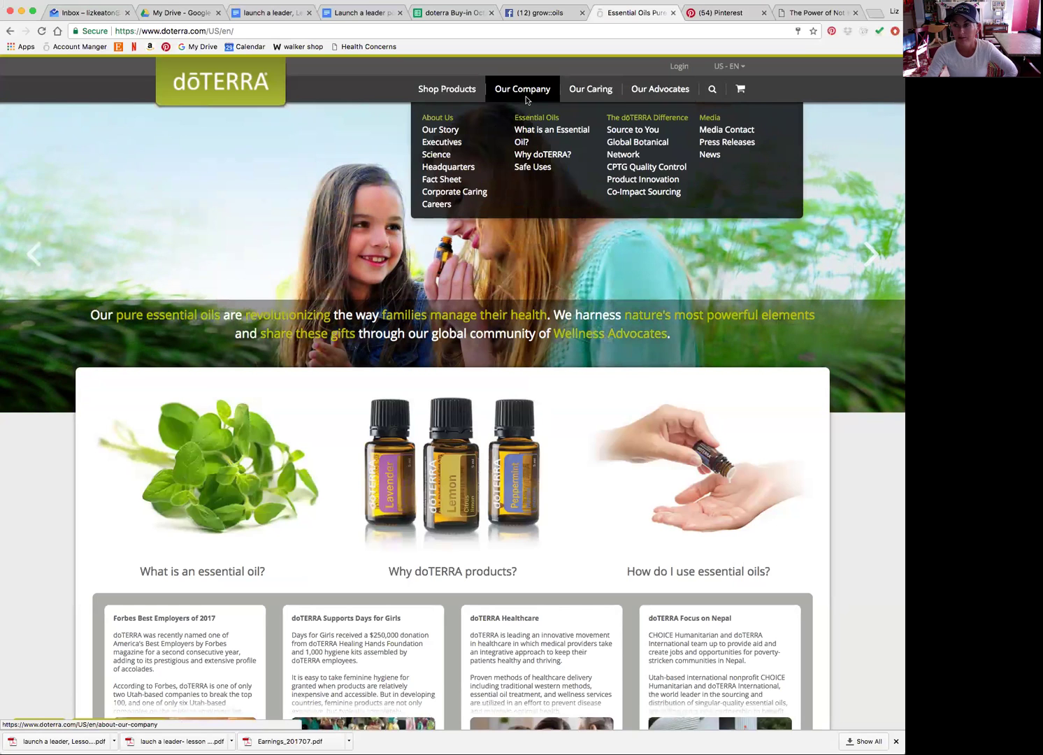